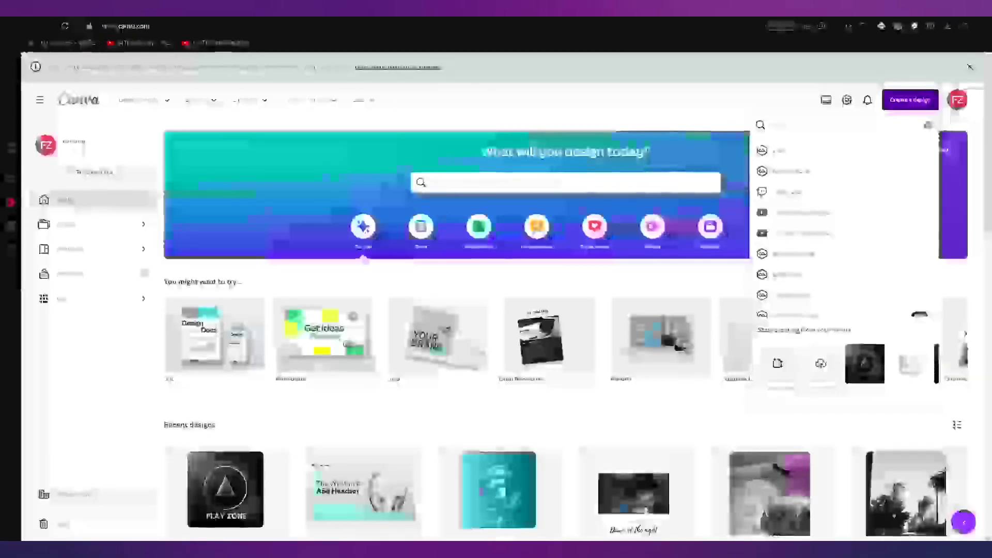
- Create a blank Presentation (16:9) design from the presentation formats
left_click(662, 288)
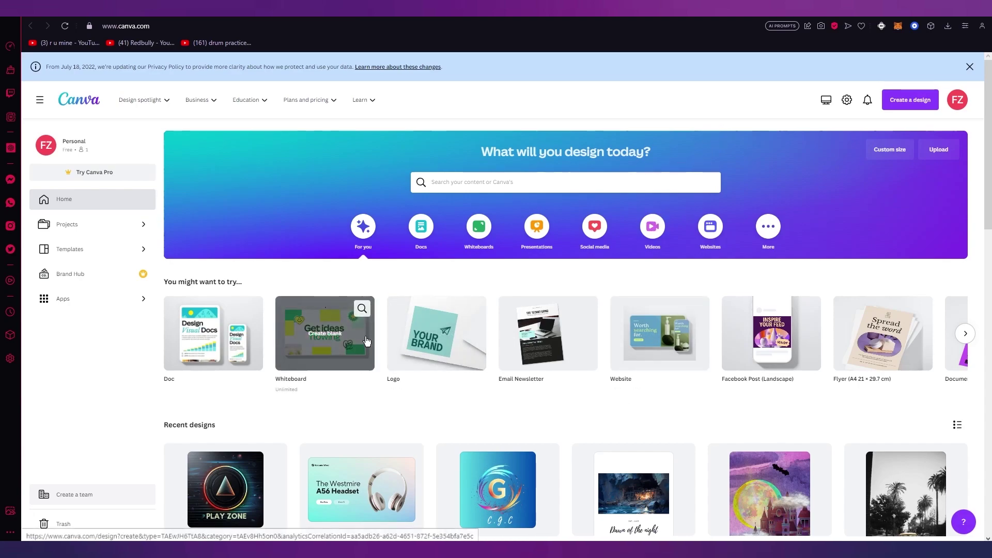
mouse_move(629, 347)
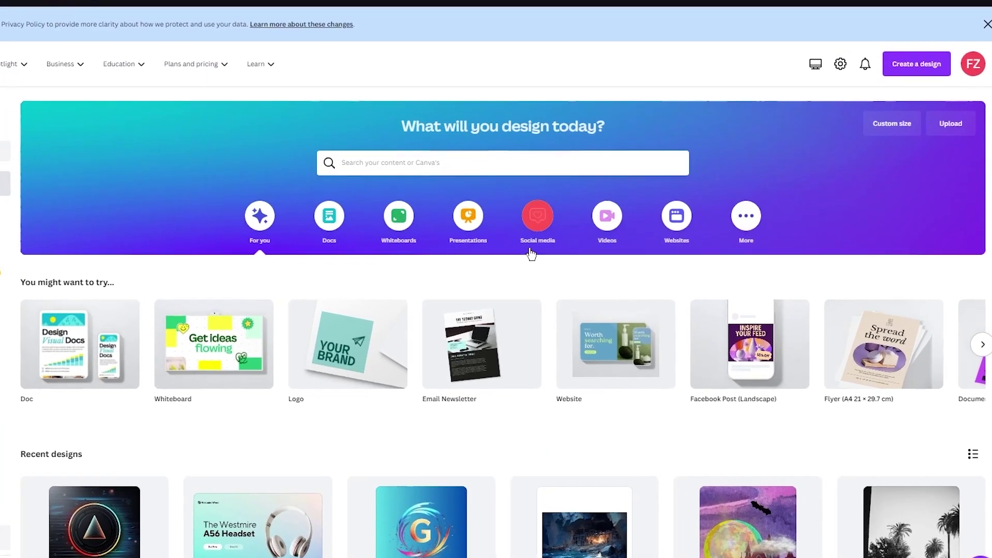
left_click(466, 220)
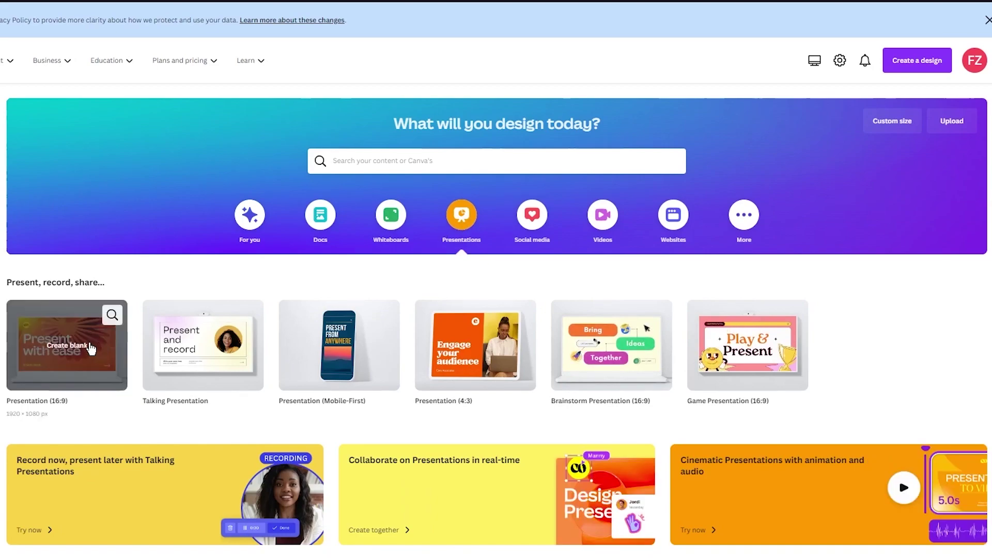
left_click(100, 364)
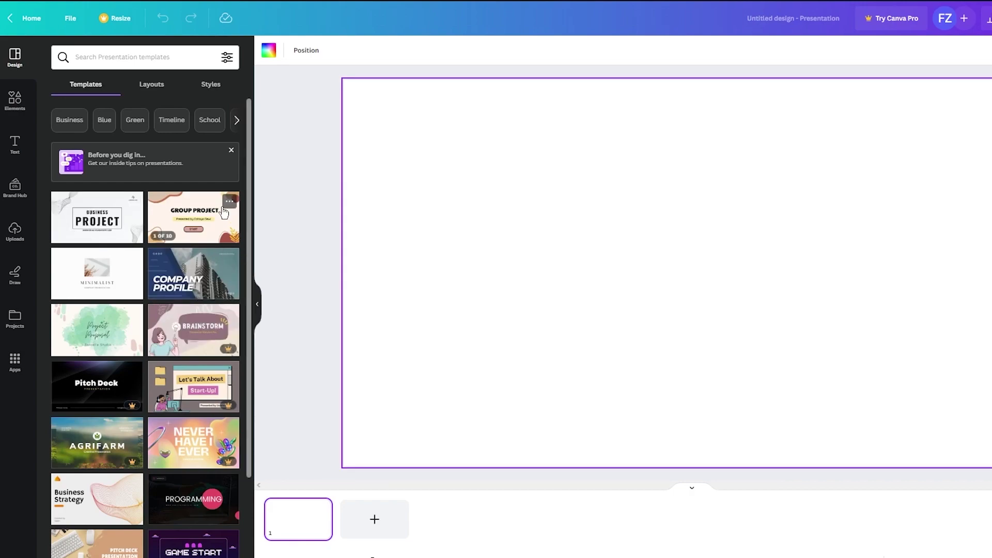
- Apply the GROUP PROJECT cover page of the Brown Aesthetic Group Project Presentation template to page 1
left_click(194, 217)
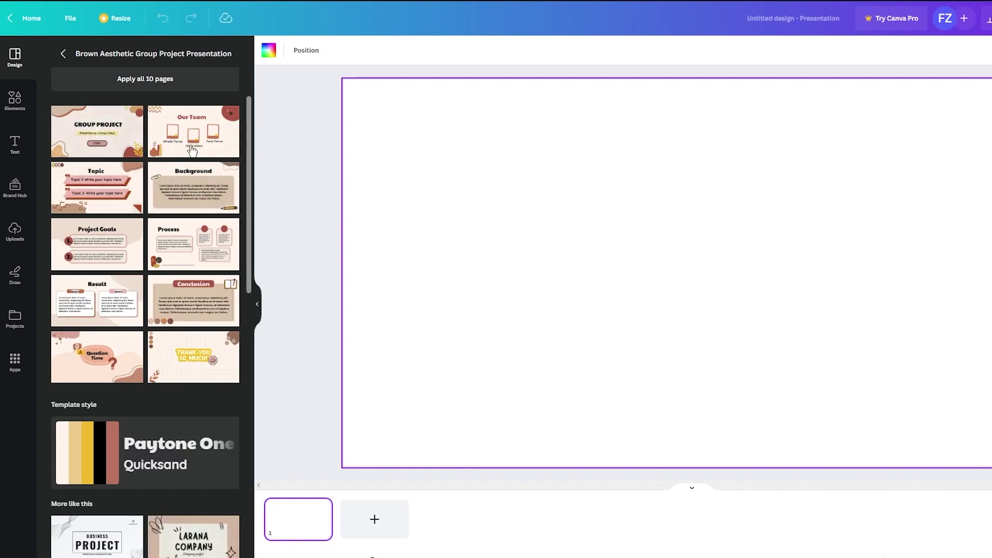
left_click(97, 131)
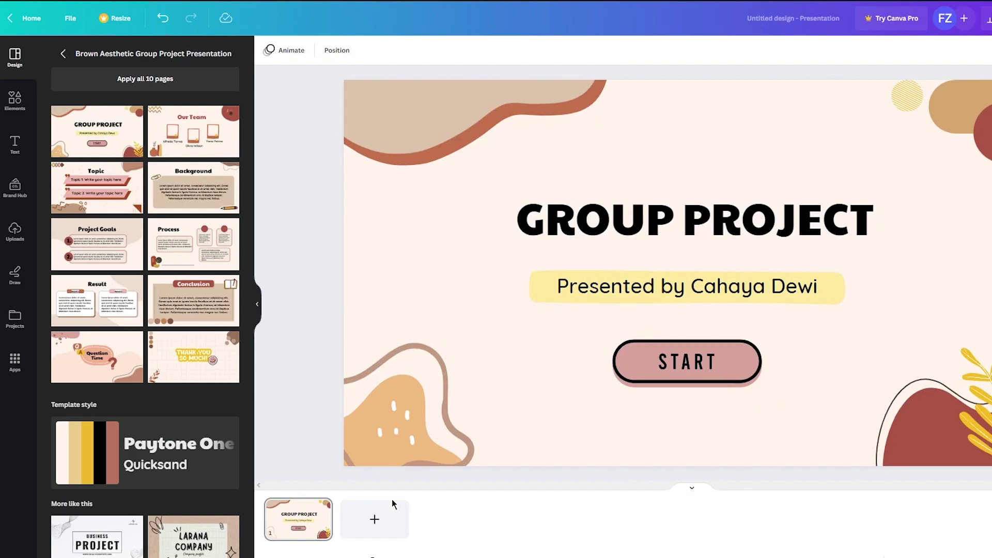
- Add a second page and apply the Introduction paragraph page from the Beige Brown Minimal Organic Creative Project Presentation template
left_click(390, 518)
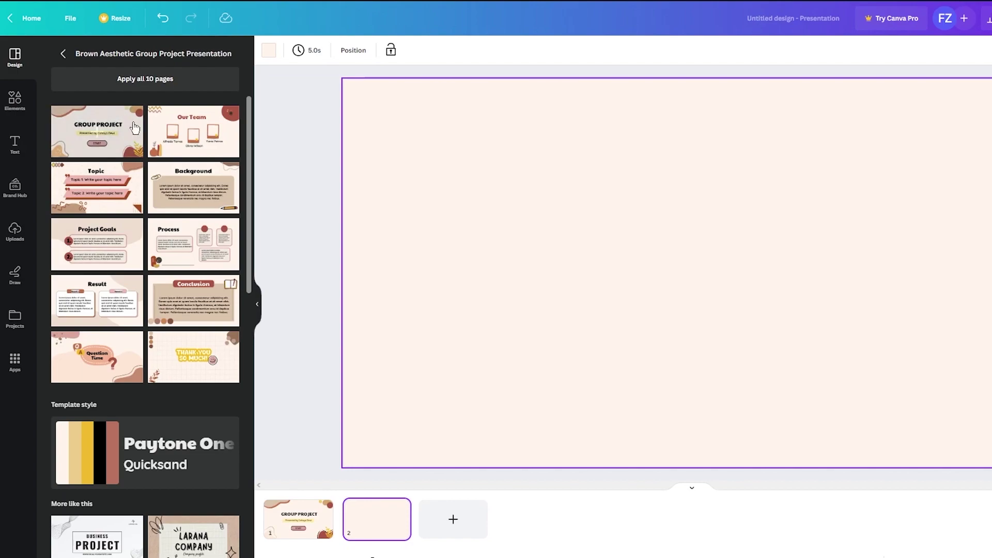
scroll(175, 226, "down", 5)
left_click(97, 354)
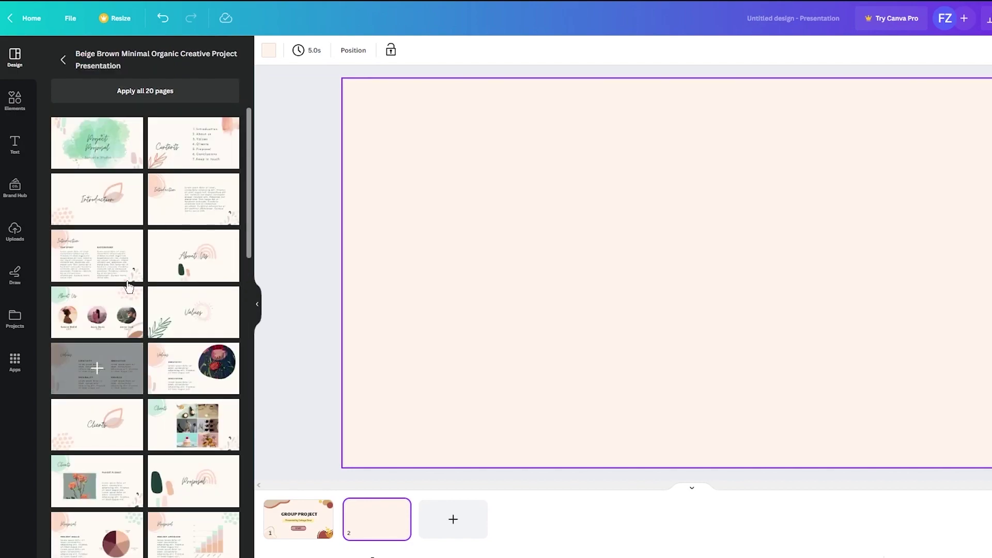
left_click_drag(201, 206, 499, 207)
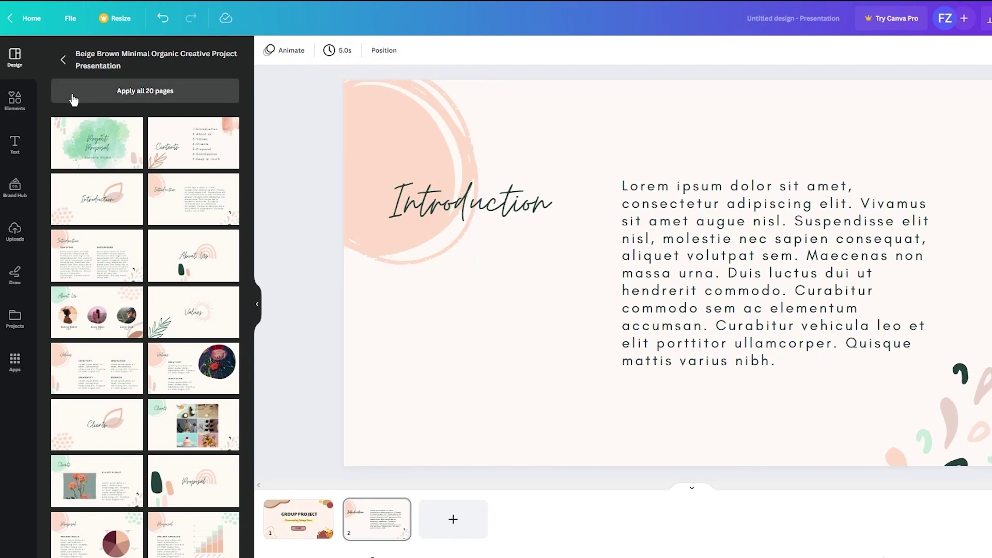
- Search elements for "square", add the Rectangle shape, and flatten it into a thin bar beneath the Introduction heading
left_click(15, 99)
left_click(101, 50)
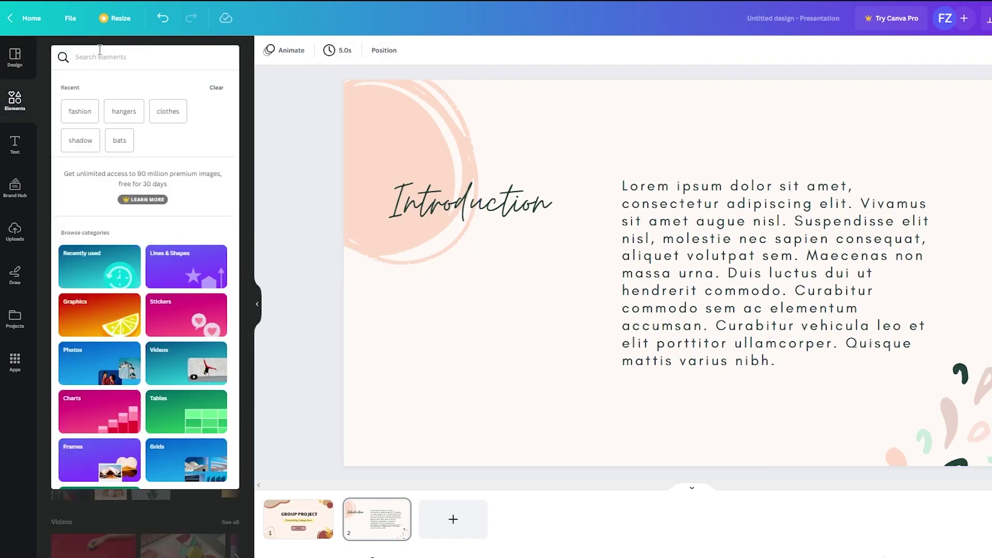
type("square")
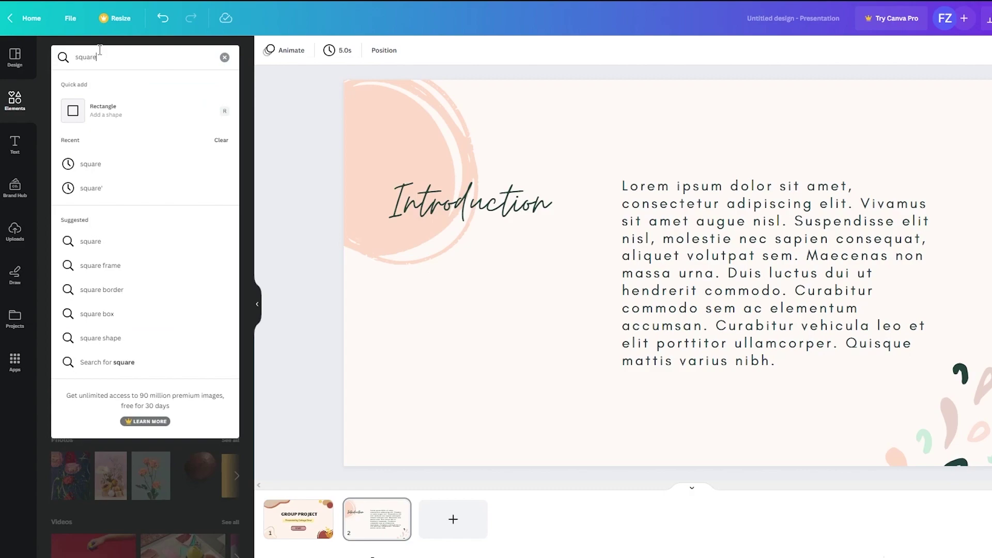
left_click(155, 118)
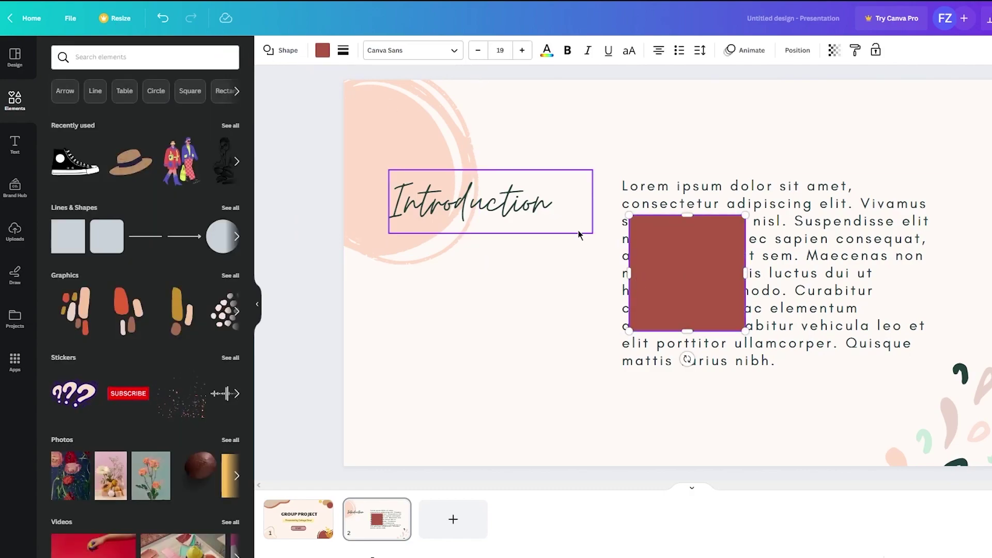
left_click_drag(657, 247, 498, 308)
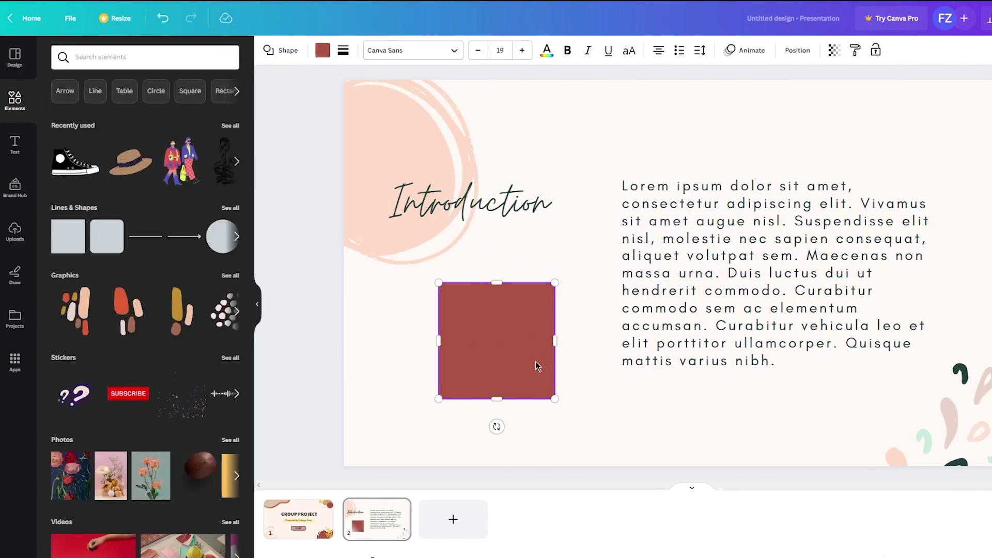
left_click_drag(555, 398, 562, 313)
left_click(581, 290)
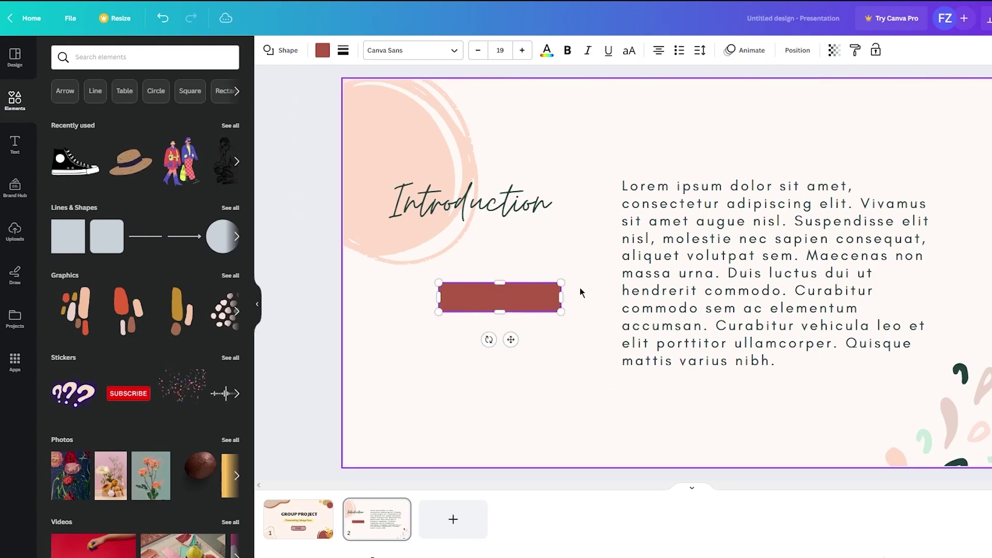
left_click(511, 305)
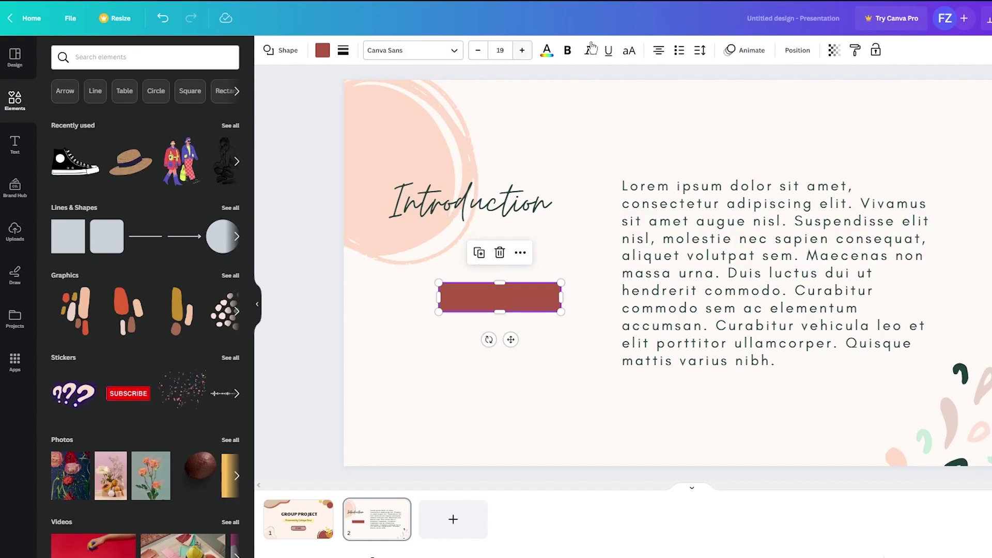
- Set the bar's corner rounding to 100 and move it near the page's lower-left area as a shelf
left_click(797, 50)
left_click(797, 50)
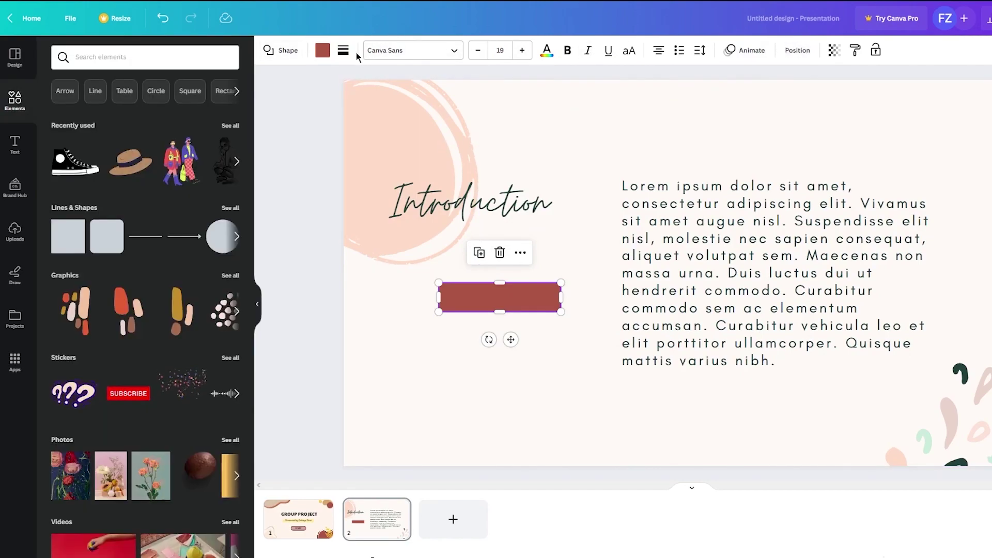
left_click(343, 52)
left_click_drag(346, 164, 506, 163)
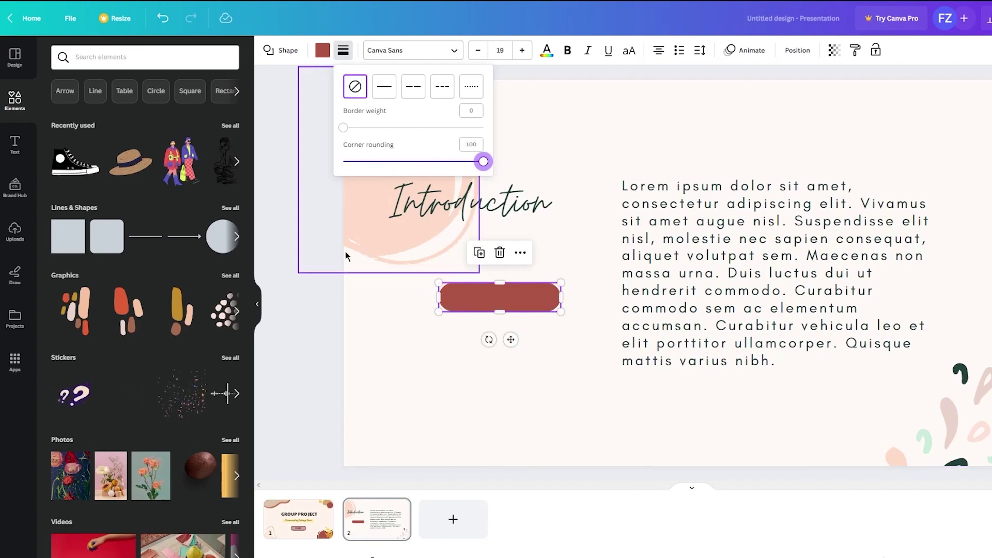
left_click_drag(496, 298, 454, 405)
left_click(340, 358)
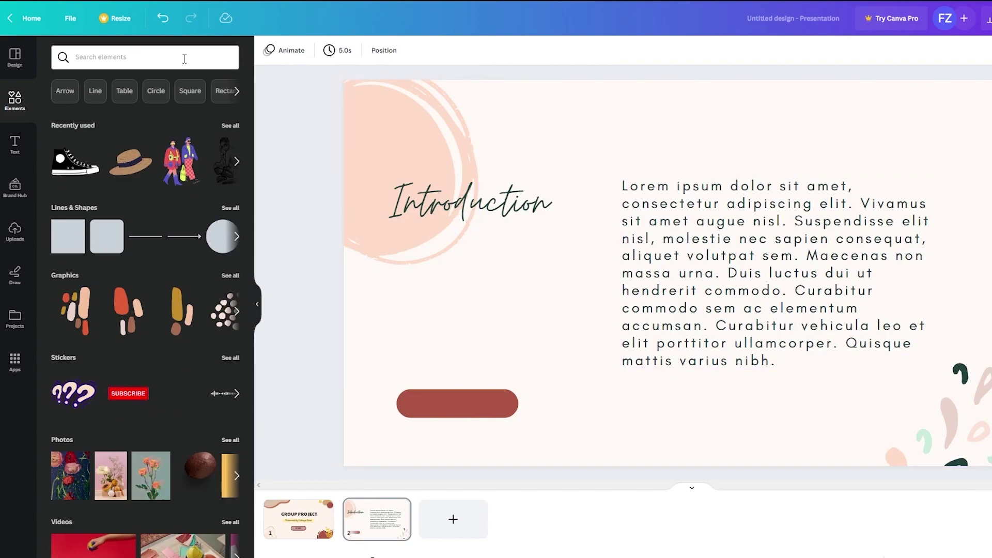
- Search elements for "pot" and place the terracotta pot graphic, scaled small, on the right end of the red bar
left_click(125, 57)
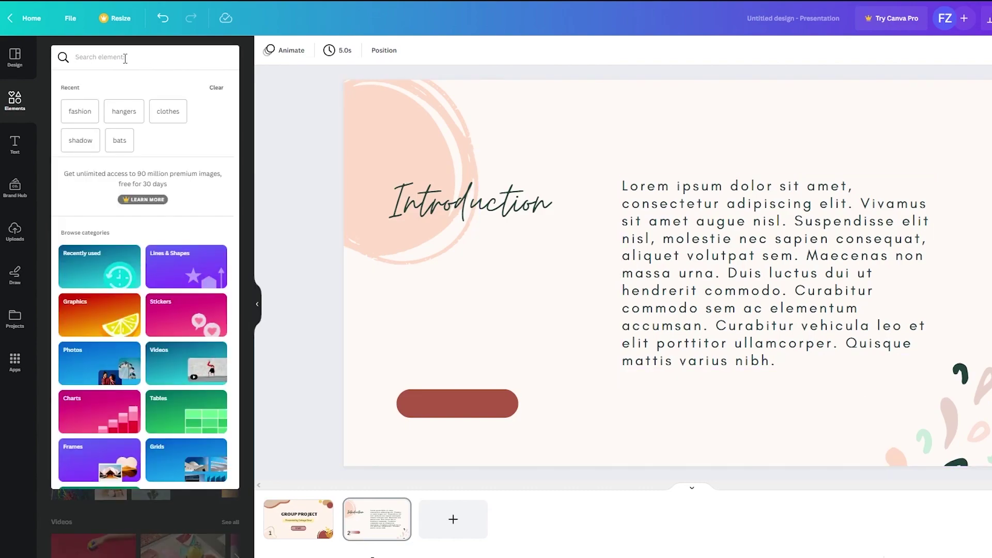
type("pot")
key("Return")
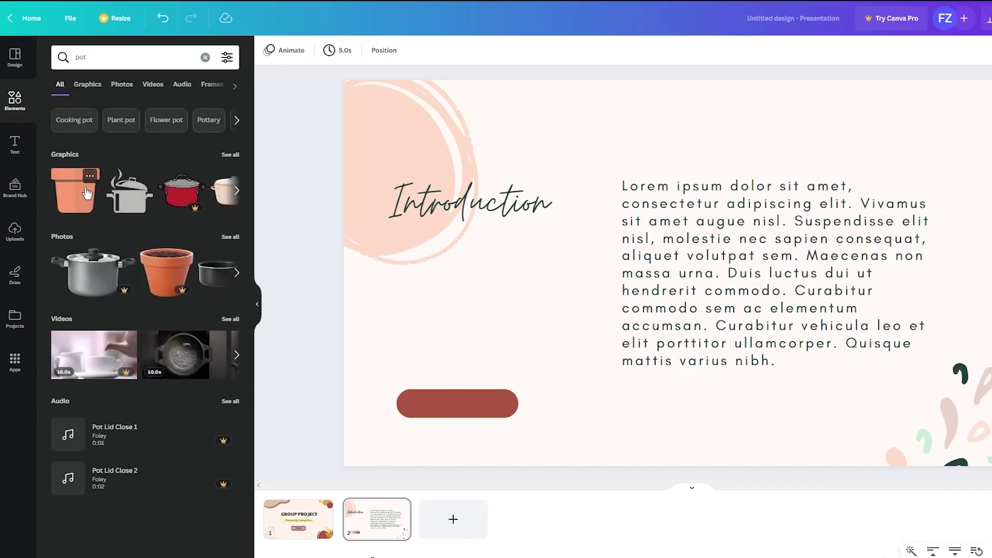
left_click(87, 190)
left_click_drag(852, 118, 495, 378)
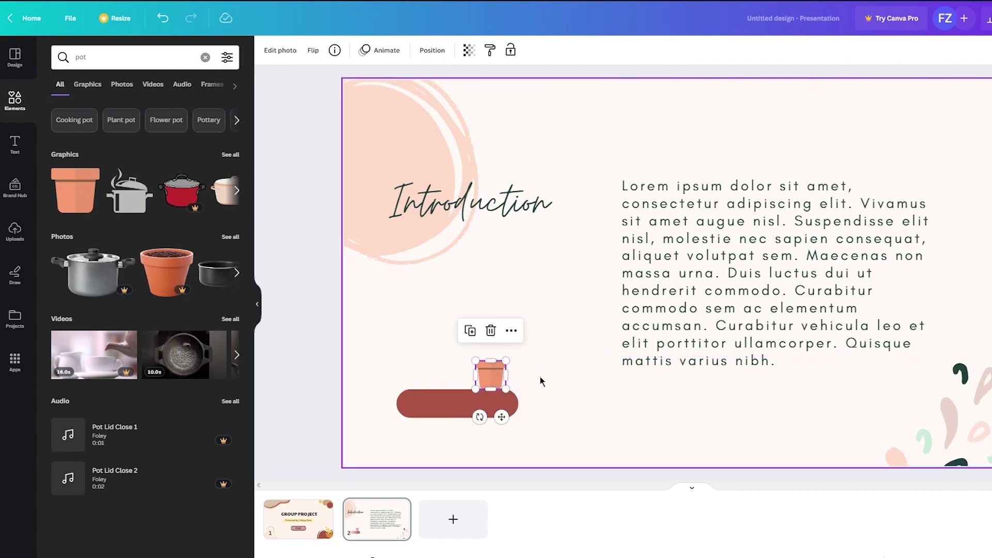
left_click(541, 381)
- Search elements for "cat" and place the sitting calico cat graphic, scaled small, on the bar beside the pot
left_click(81, 56)
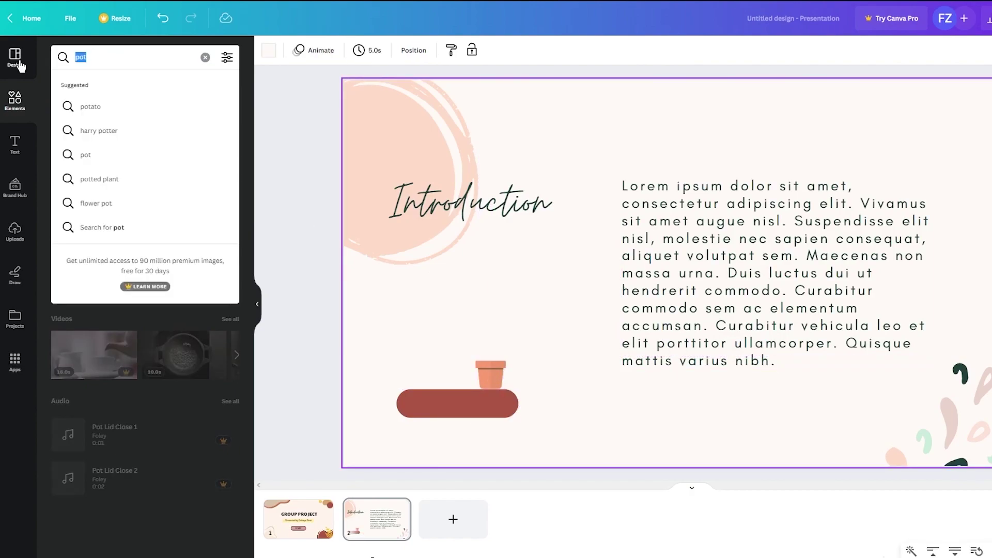
type("cat")
key("Return")
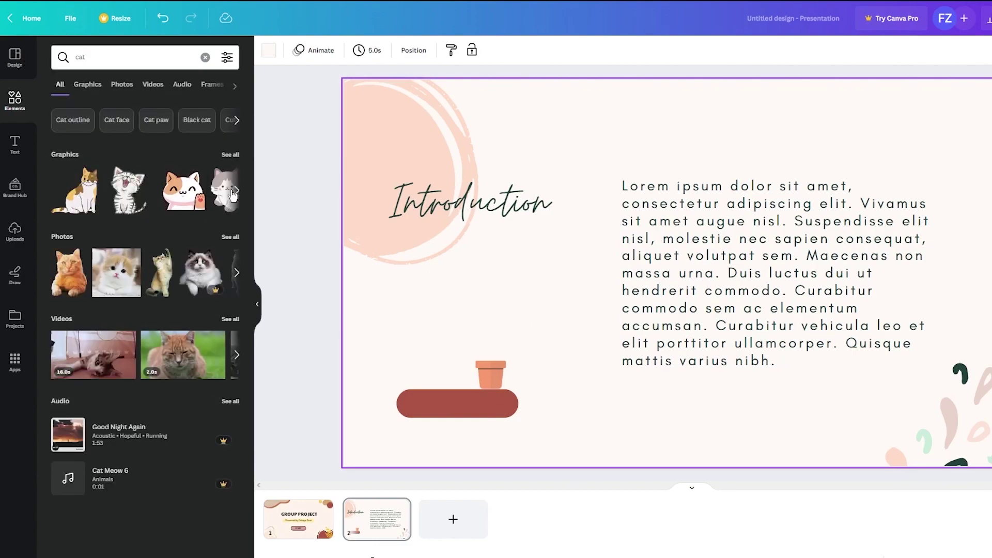
left_click(75, 190)
left_click_drag(768, 198, 439, 352)
left_click(491, 328)
left_click(435, 353)
left_click(516, 313)
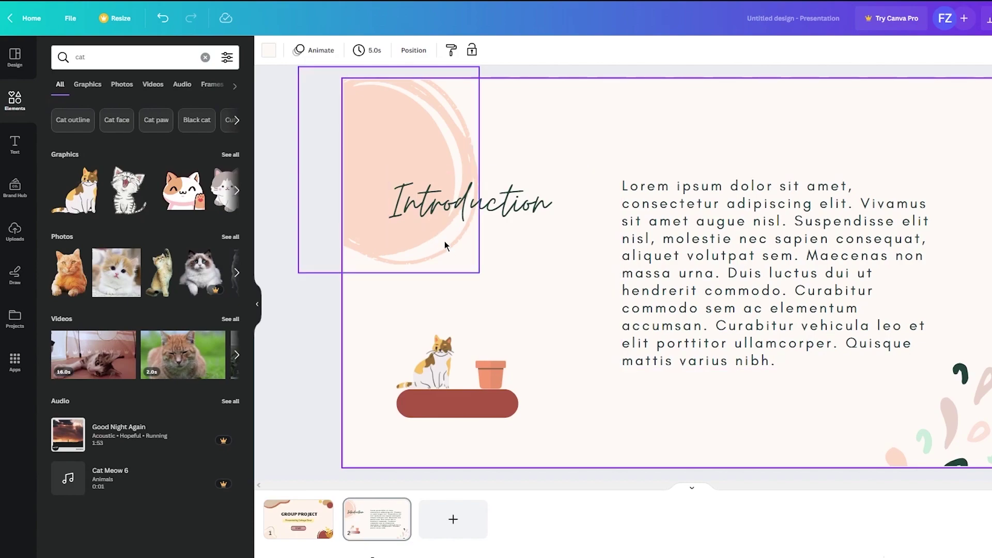
- Search elements for "clouds" and place the plain white cloud graphic, scaled down, above the pot
left_click(97, 58)
type("clouds")
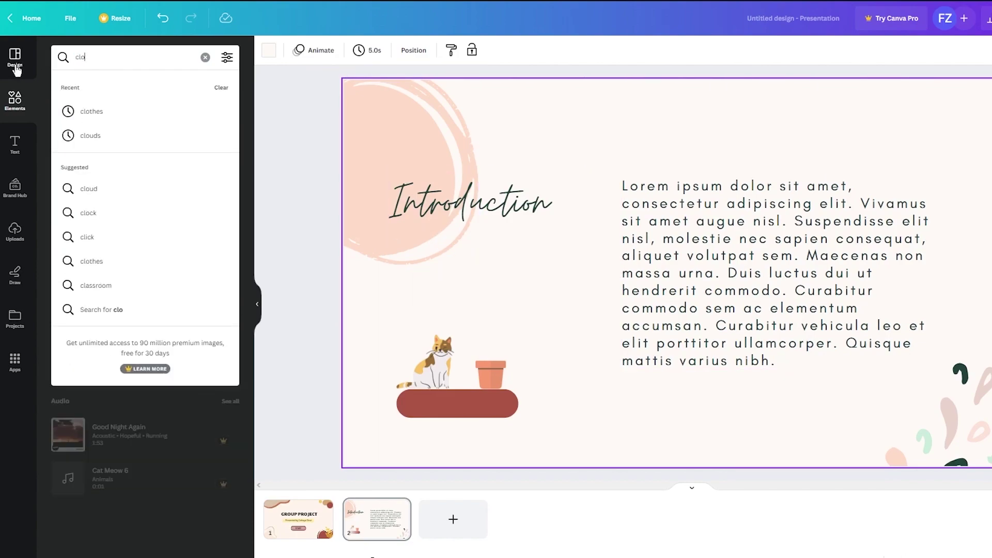
key("Return")
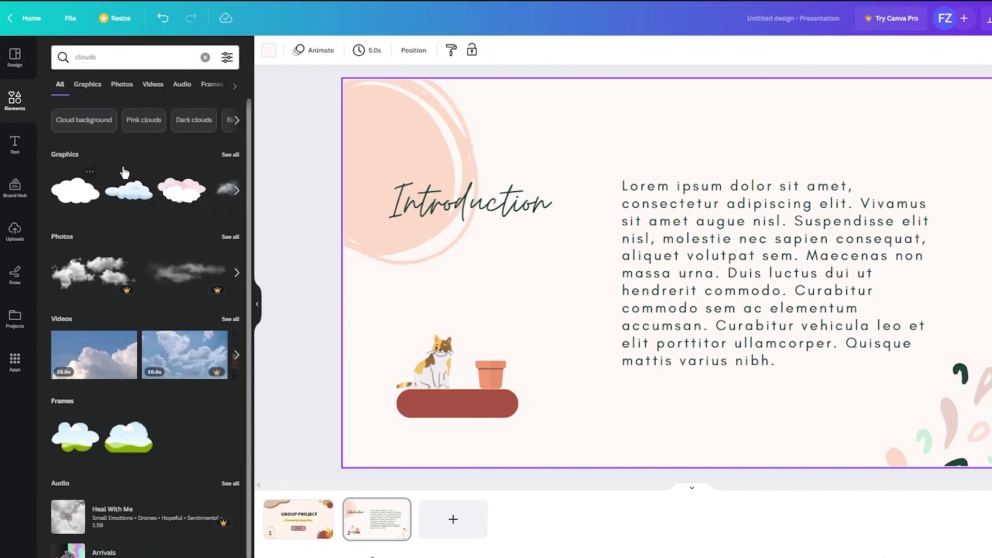
left_click(76, 191)
left_click_drag(983, 120, 536, 350)
left_click_drag(462, 389, 522, 290)
left_click(673, 146)
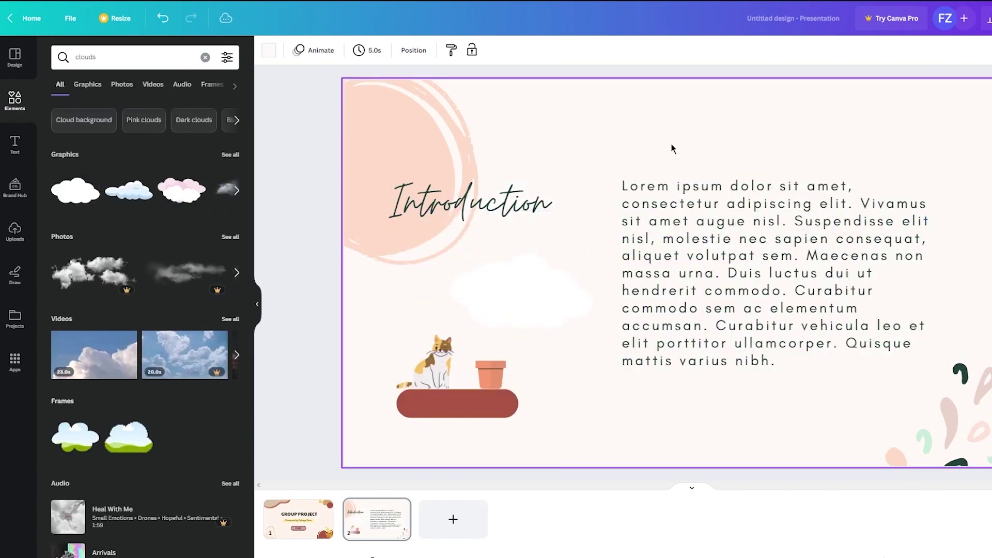
- Change the page background to the tan document color and shrink the white cloud above the pot
left_click(268, 50)
left_click(194, 156)
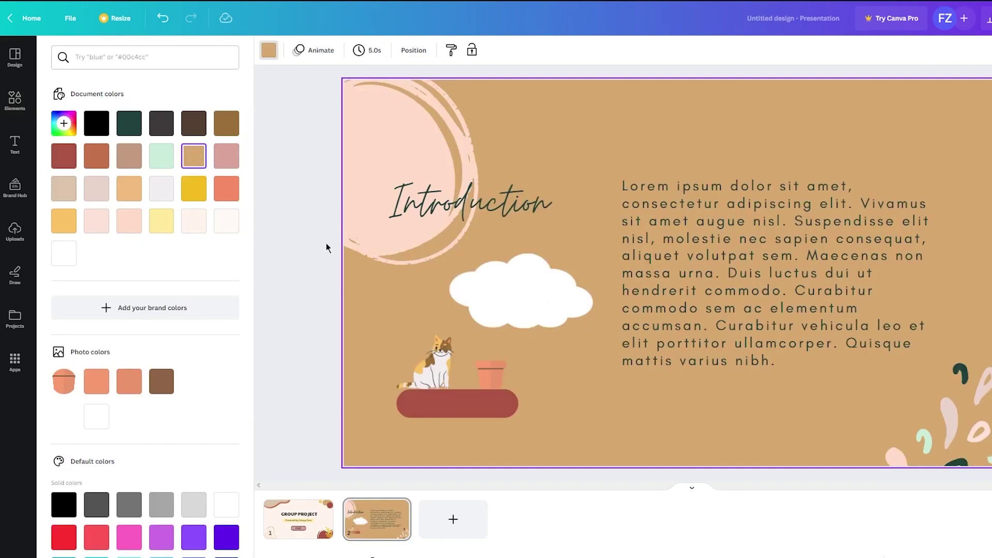
left_click(523, 300)
left_click_drag(524, 308, 521, 319)
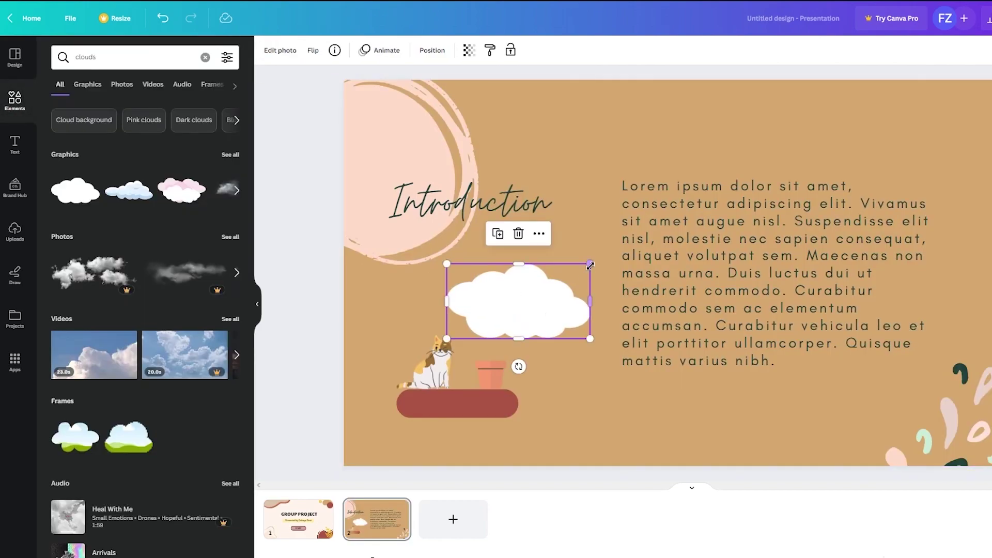
left_click_drag(590, 265, 518, 287)
left_click(480, 283)
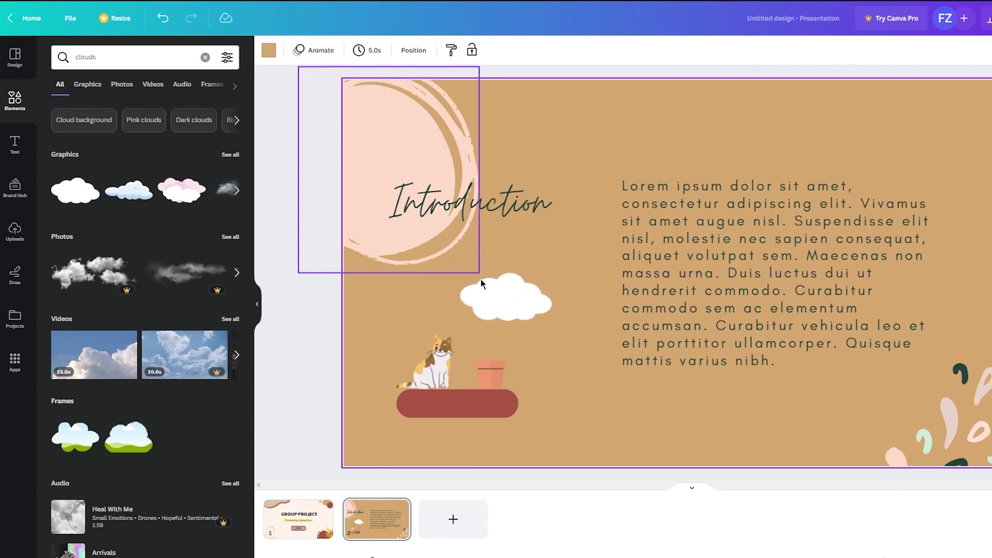
- Add the light blue cloud graphic and place it, scaled small, beside the white cloud above the cat
left_click(132, 191)
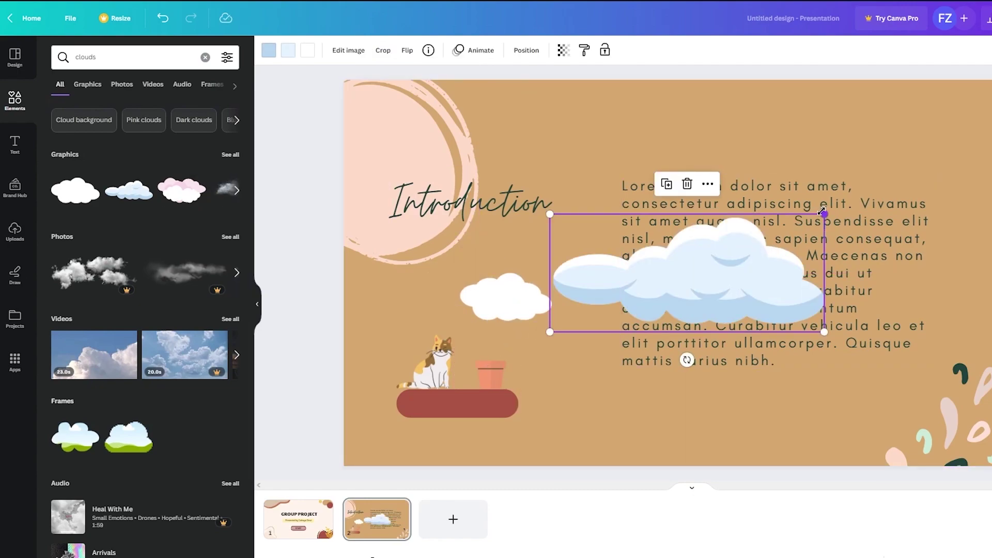
left_click_drag(824, 214, 662, 284)
left_click_drag(558, 306, 420, 308)
left_click(466, 279)
left_click(447, 283)
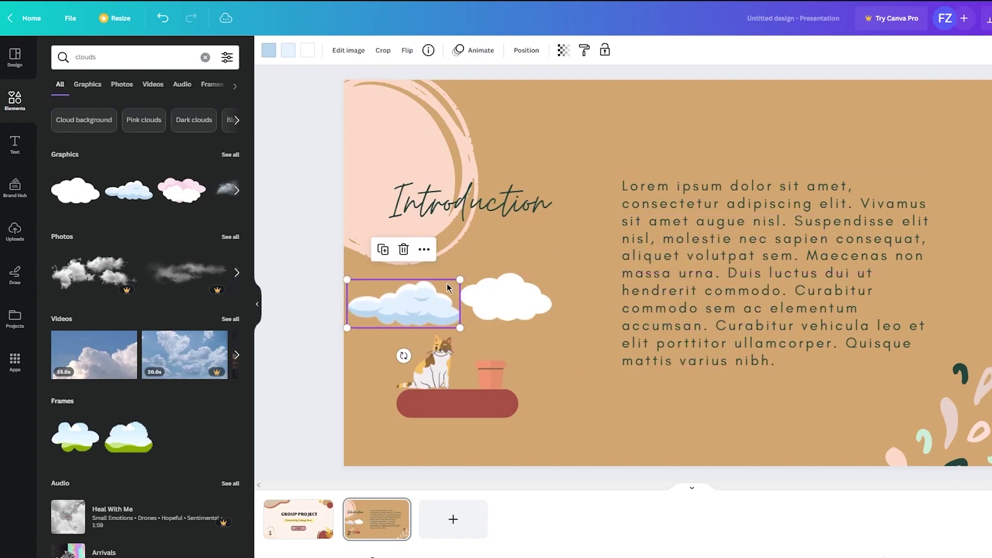
left_click_drag(460, 282, 412, 303)
left_click(584, 299)
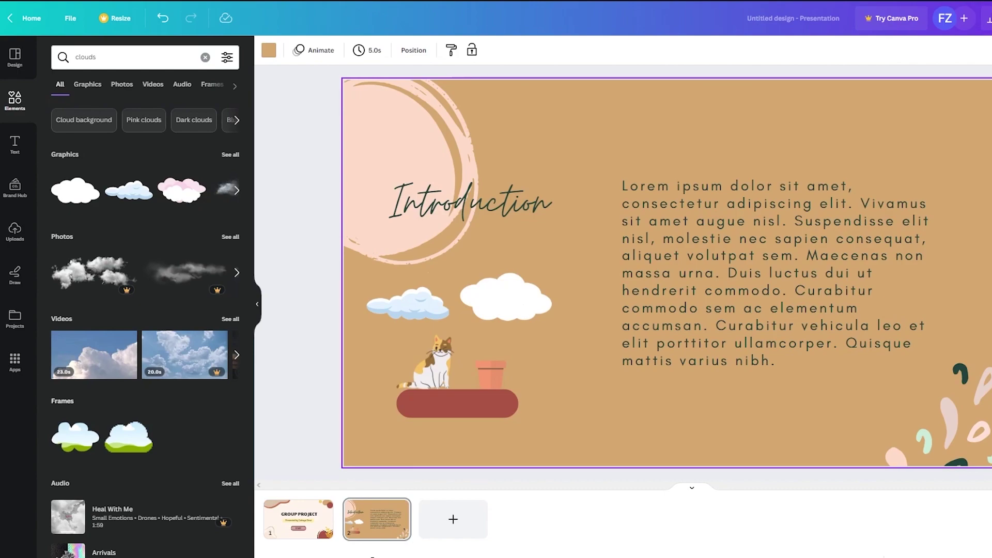
right_click(988, 256)
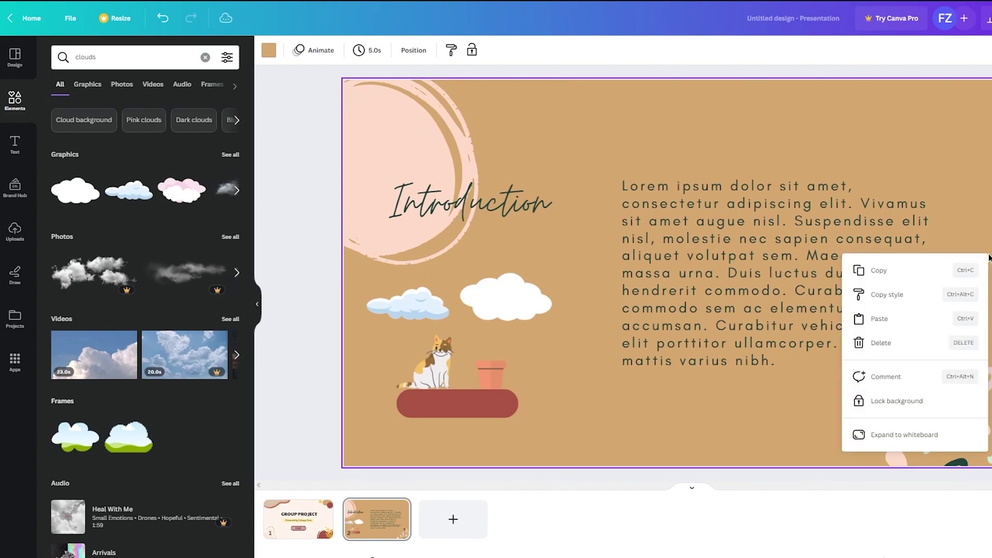
key("Escape")
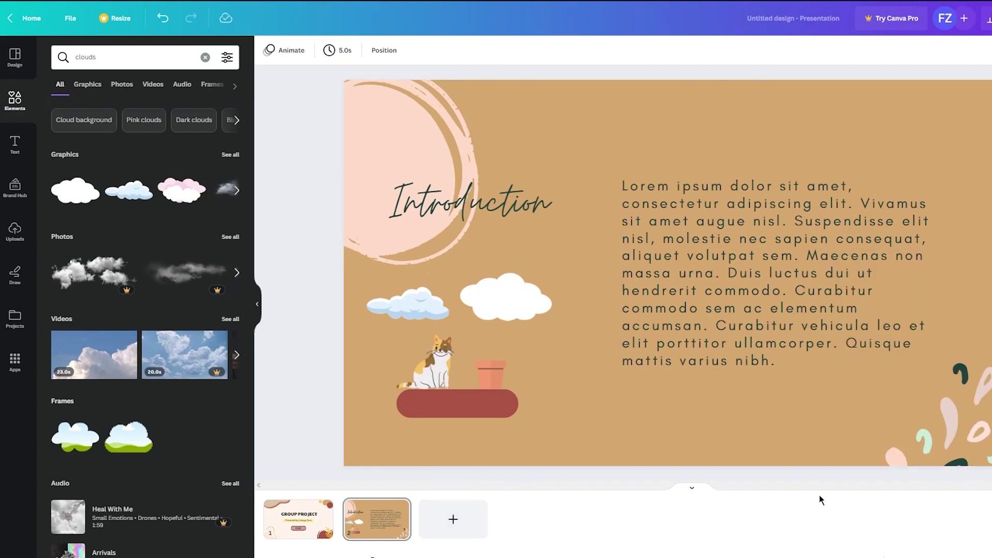
- Switch from the page thumbnails to the scrolling page view and duplicate the Introduction page as page 3
scroll(691, 491, "up", 1)
left_click(692, 487)
scroll(662, 436, "down", 5)
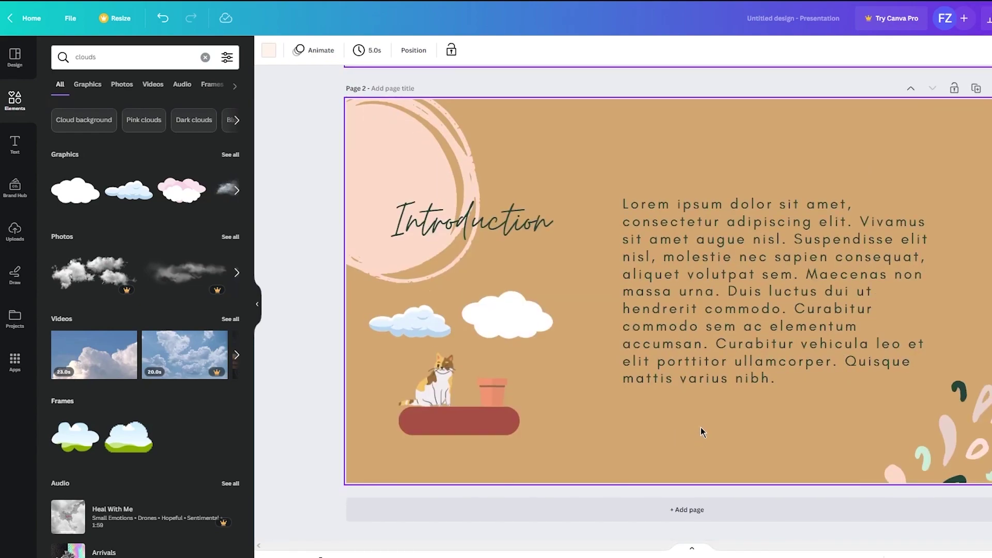
left_click(977, 88)
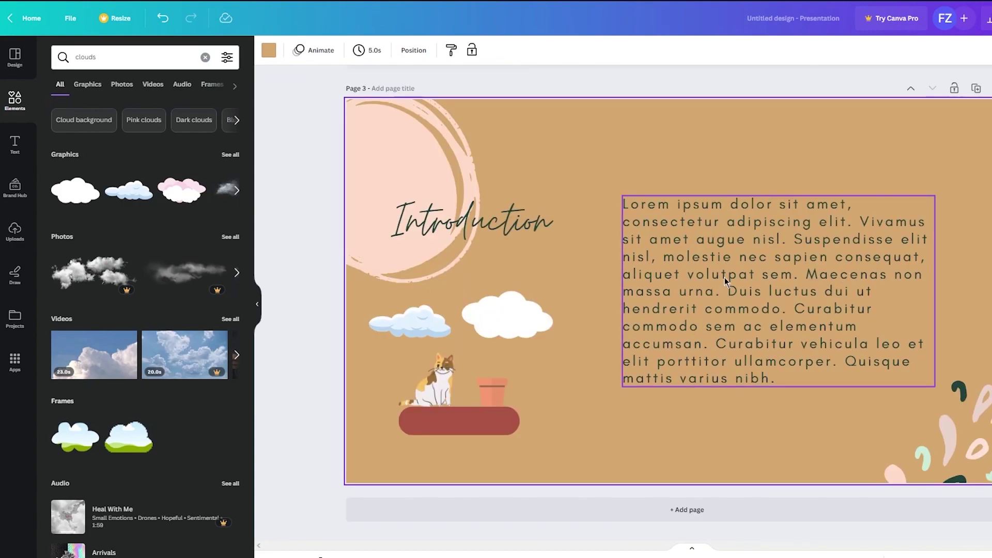
scroll(636, 212, "up", 10)
scroll(635, 212, "down", 5)
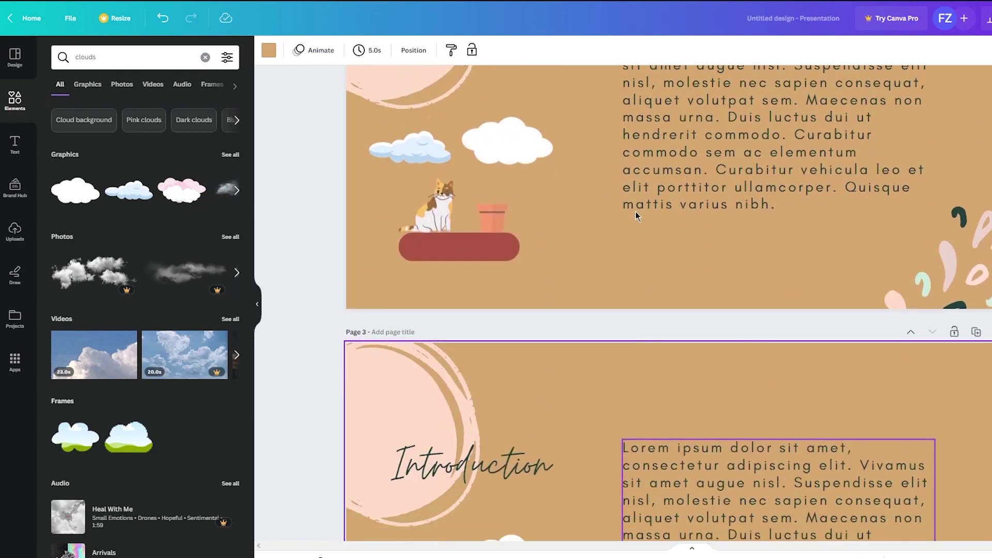
scroll(636, 212, "down", 5)
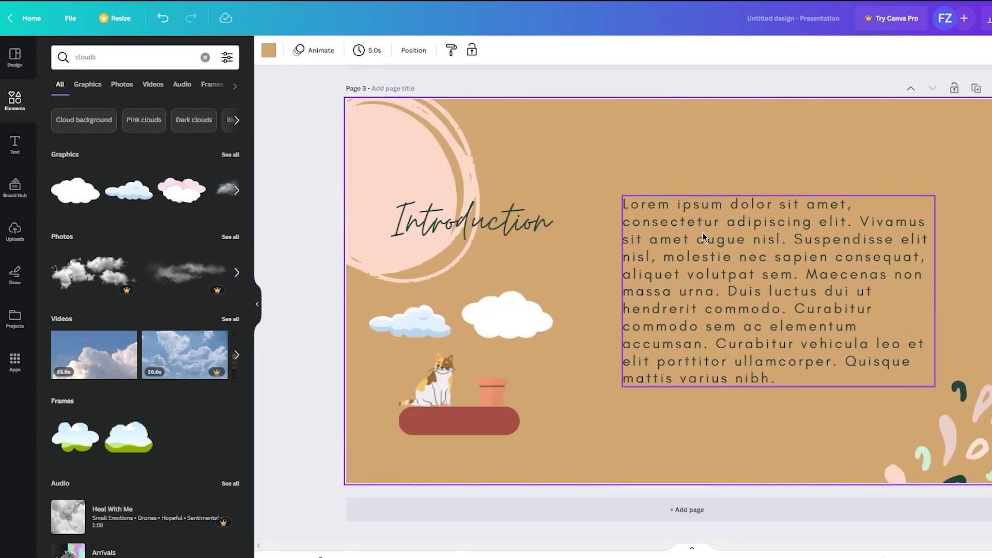
- On page 3, move the cat closer to the pot and rotate the pot onto its side
left_click_drag(445, 400, 466, 400)
left_click(493, 393)
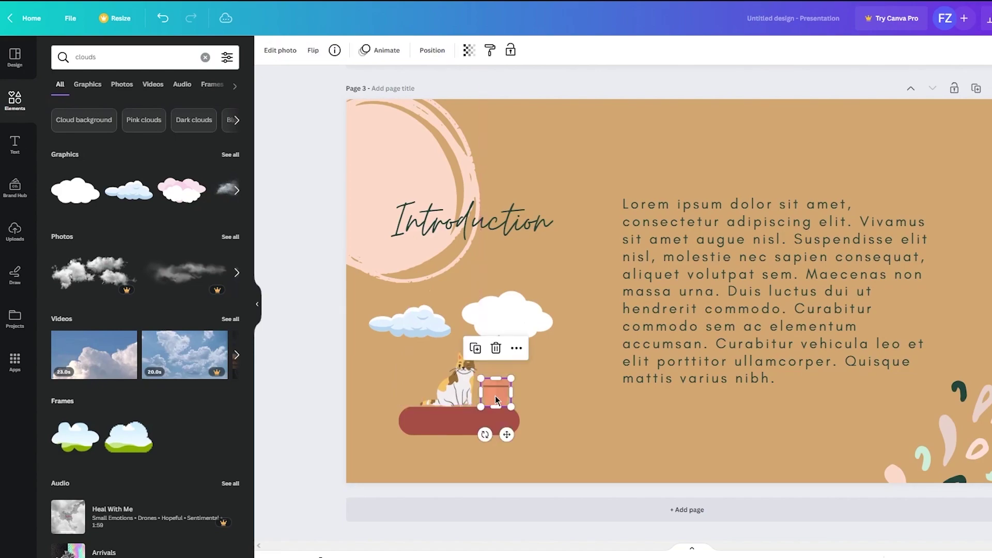
left_click_drag(486, 434, 454, 384)
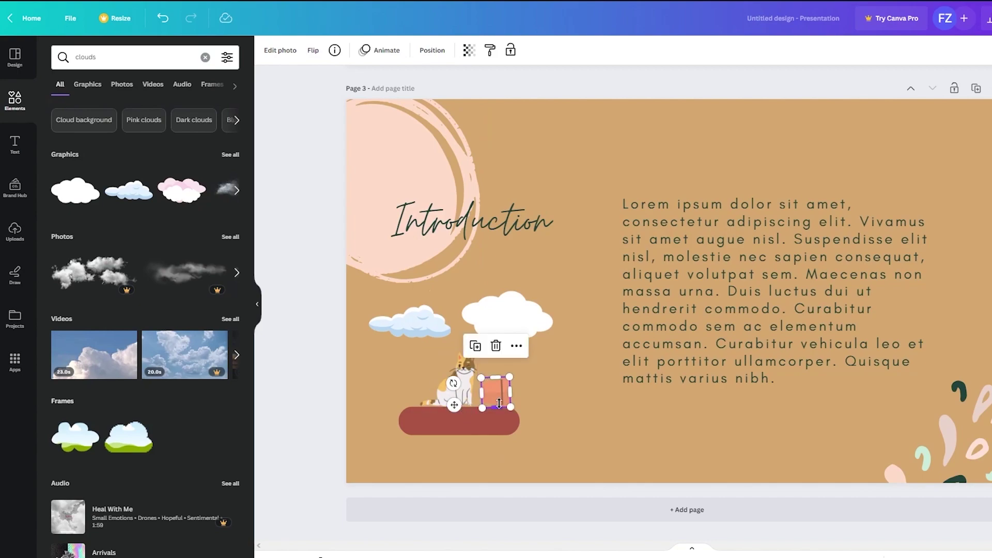
- On page 3, move the light blue cloud so it overlaps the white cloud and shift the decorative corner shapes outward
left_click_drag(408, 325, 446, 326)
left_click(402, 335)
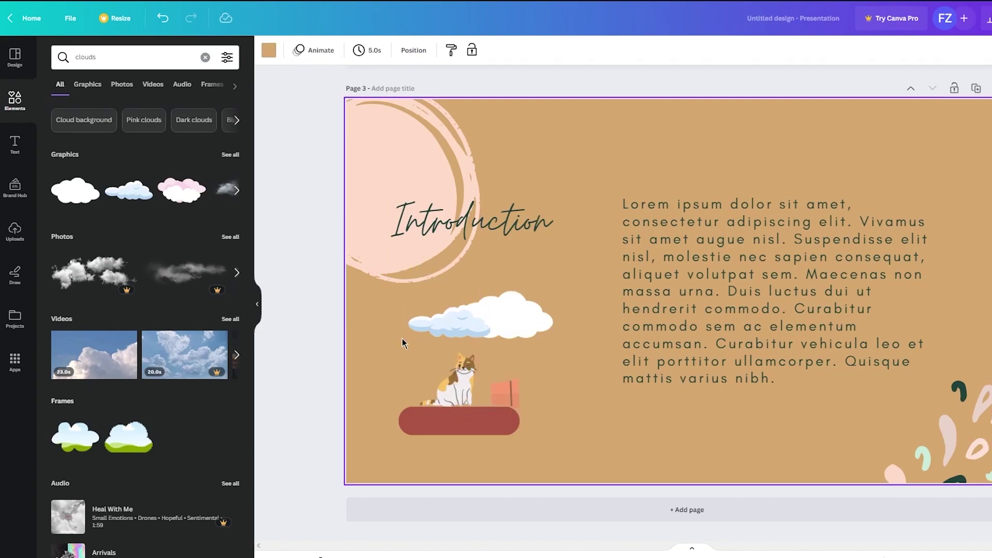
left_click_drag(965, 448, 988, 522)
- Add a circle shape to page 2, enlarge it and place it beyond the paragraph text, above the corner shapes
scroll(672, 336, "up", 8)
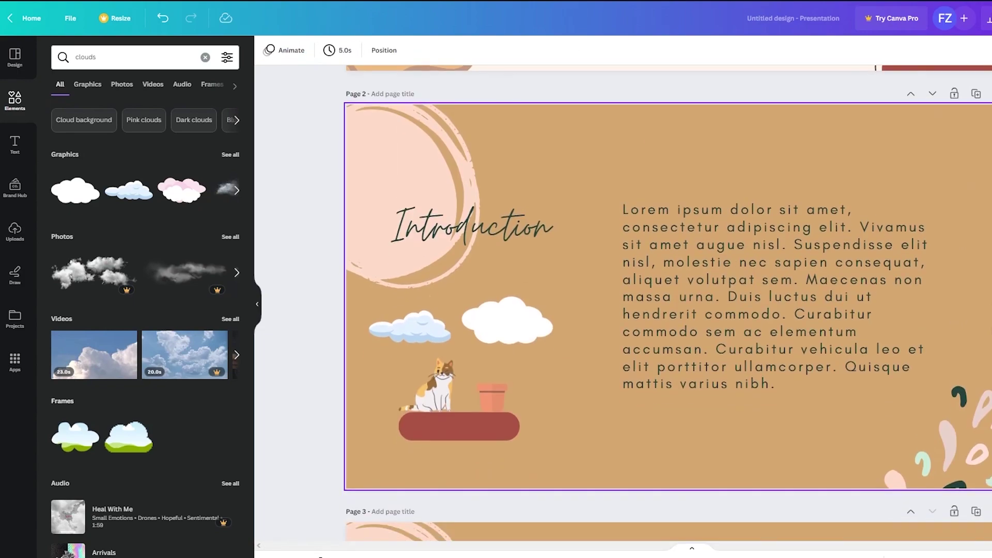
left_click(103, 57)
key("ctrl+a")
type("circ")
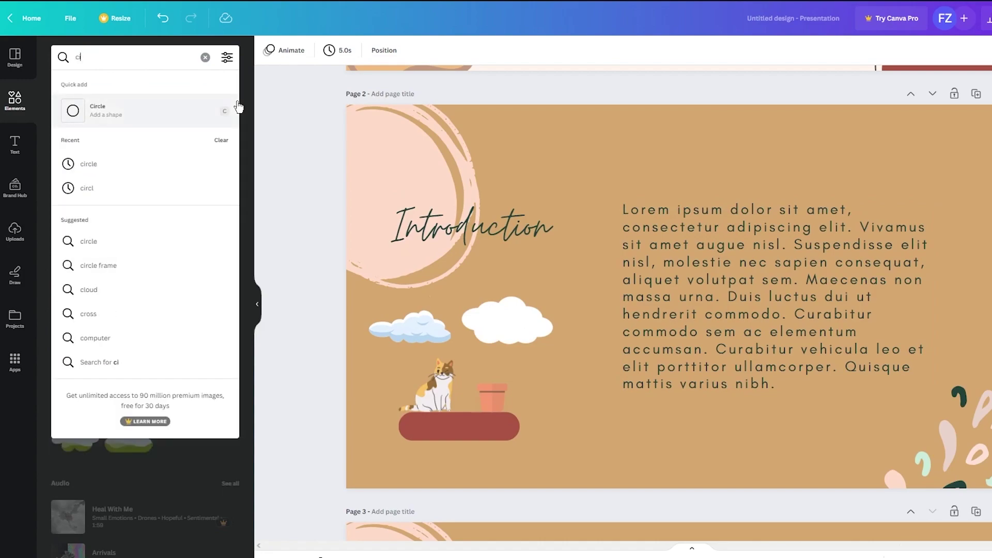
left_click(155, 111)
left_click_drag(690, 290, 984, 269)
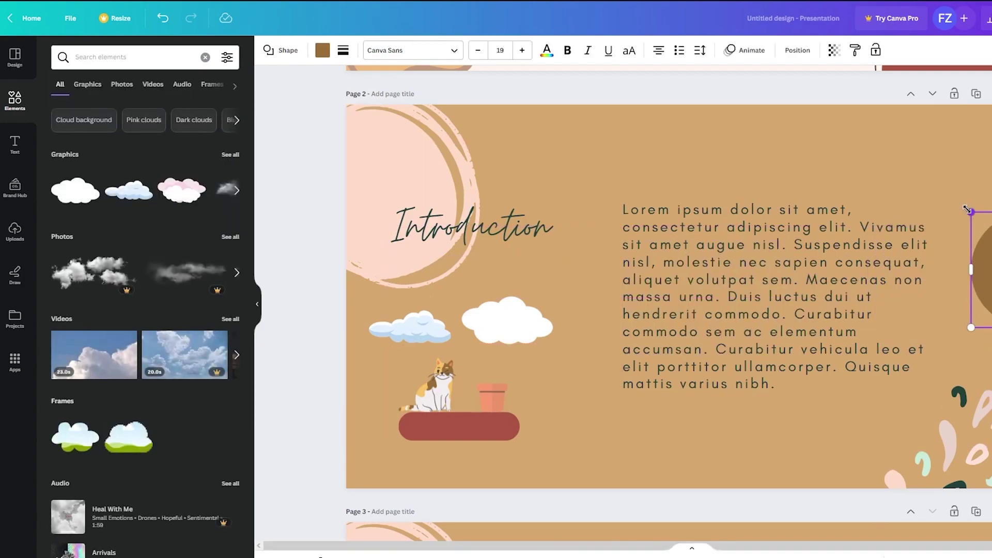
left_click_drag(967, 207, 857, 94)
left_click_drag(899, 175, 985, 222)
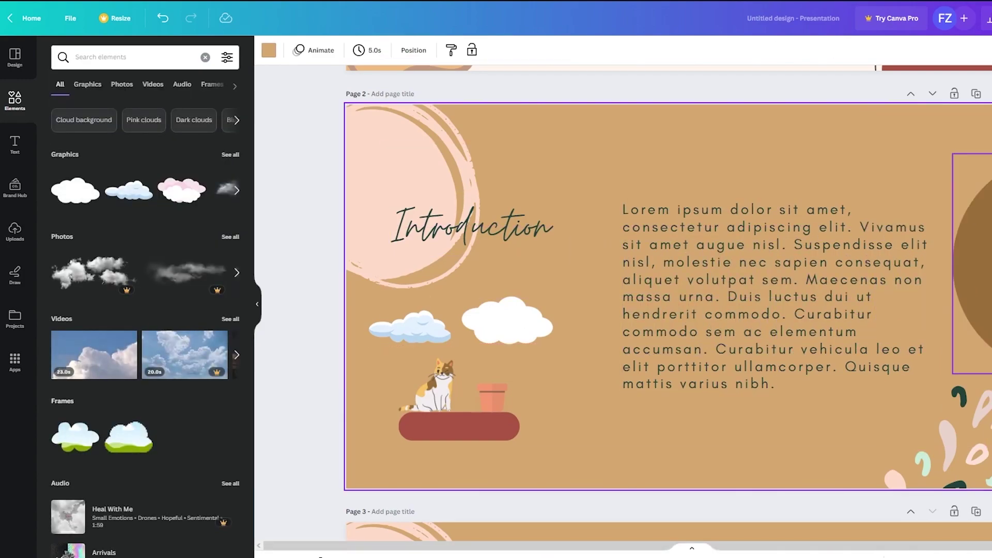
- Add a small circle at the edge of the large brown circle and fill it with the mint green document color
left_click(136, 58)
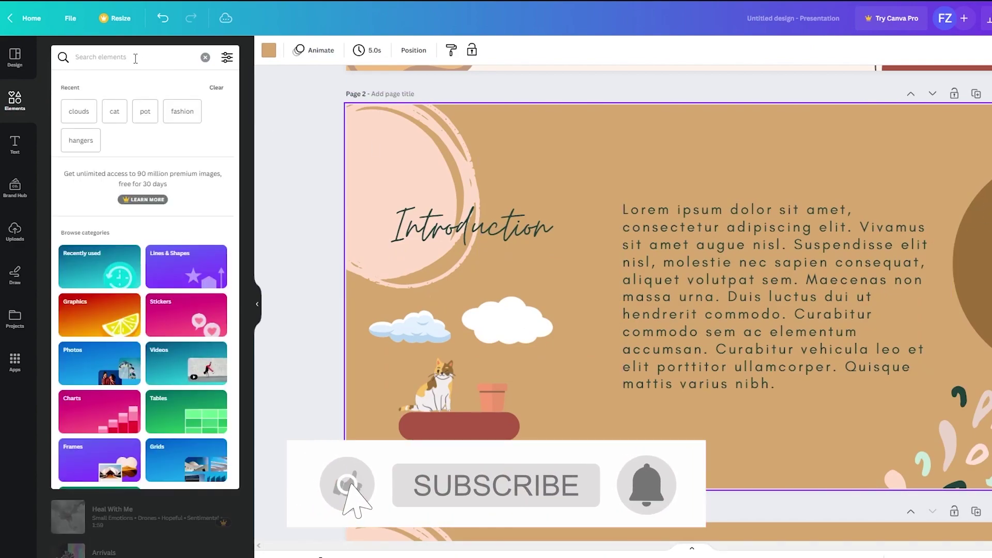
left_click(79, 111)
left_click_drag(888, 188, 989, 186)
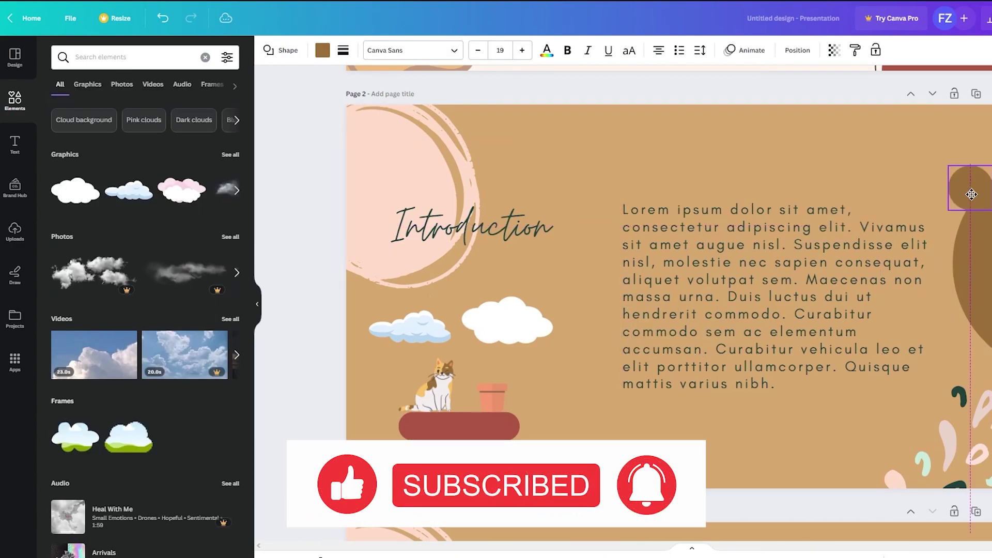
left_click(323, 50)
left_click(226, 155)
- Duplicate the small mint circle and arrange the copies around the edge of the large brown circle
left_click_drag(962, 199, 942, 262)
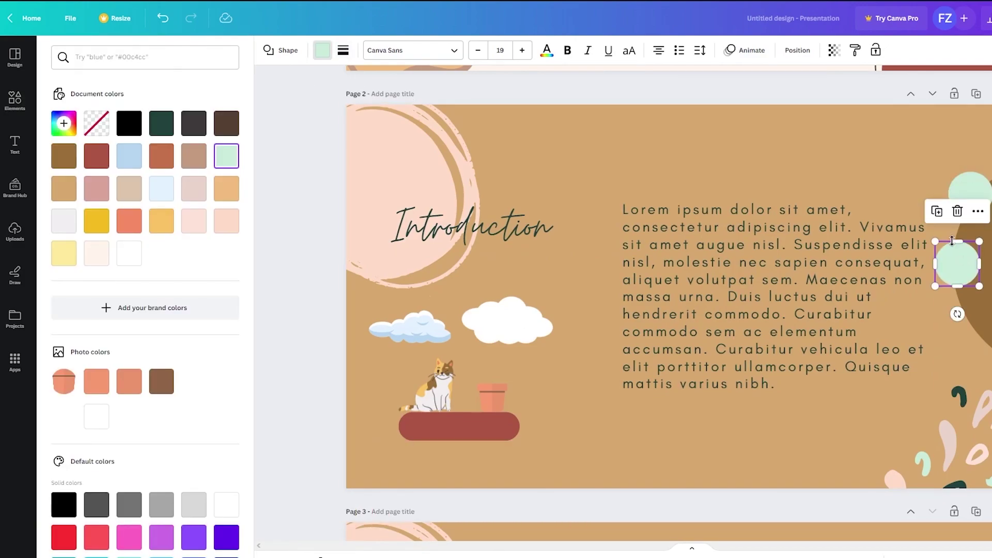
left_click(982, 176)
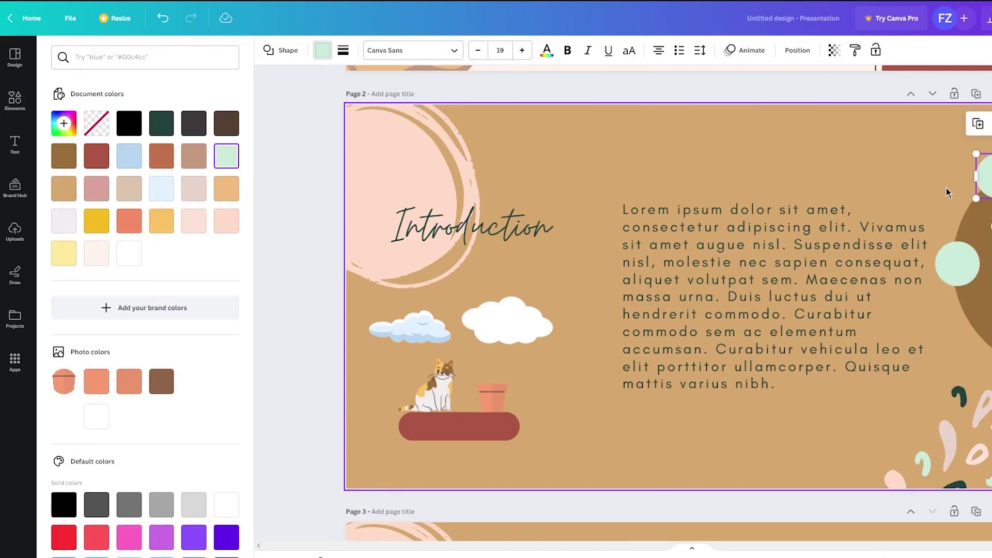
left_click_drag(979, 178, 976, 328)
left_click(985, 181)
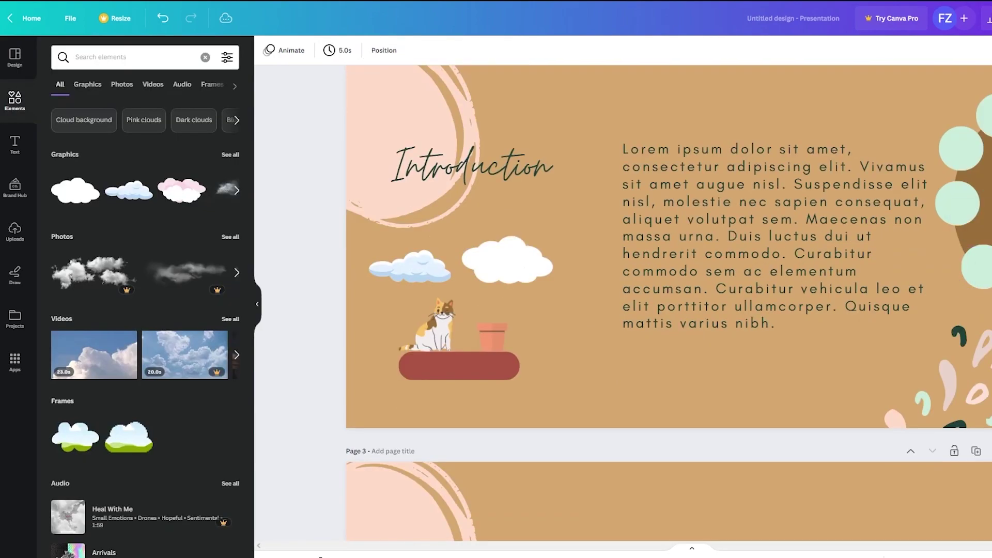
- Copy the brown circle with its mint circles from page 2 and paste them onto page 3
scroll(982, 314, "up", 3)
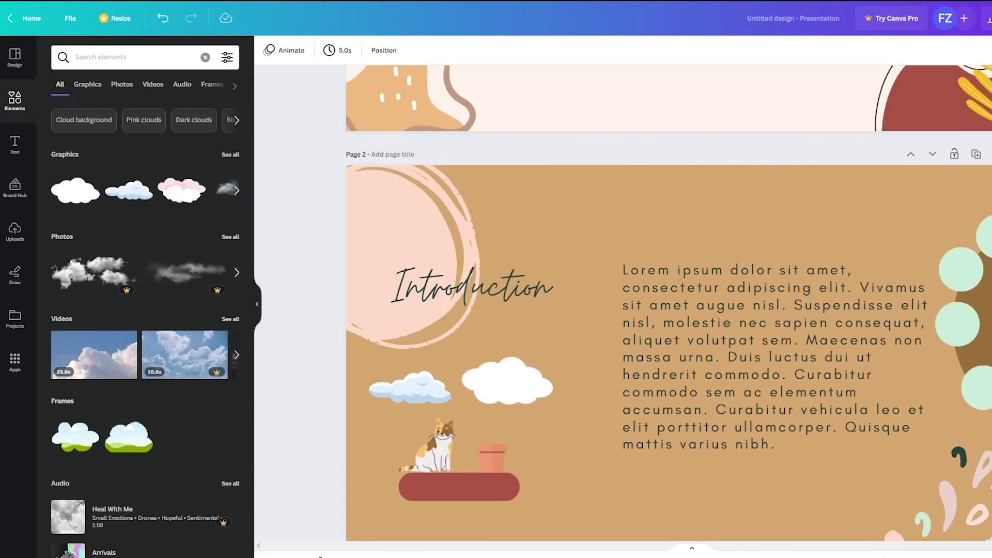
left_click_drag(981, 314, 925, 408)
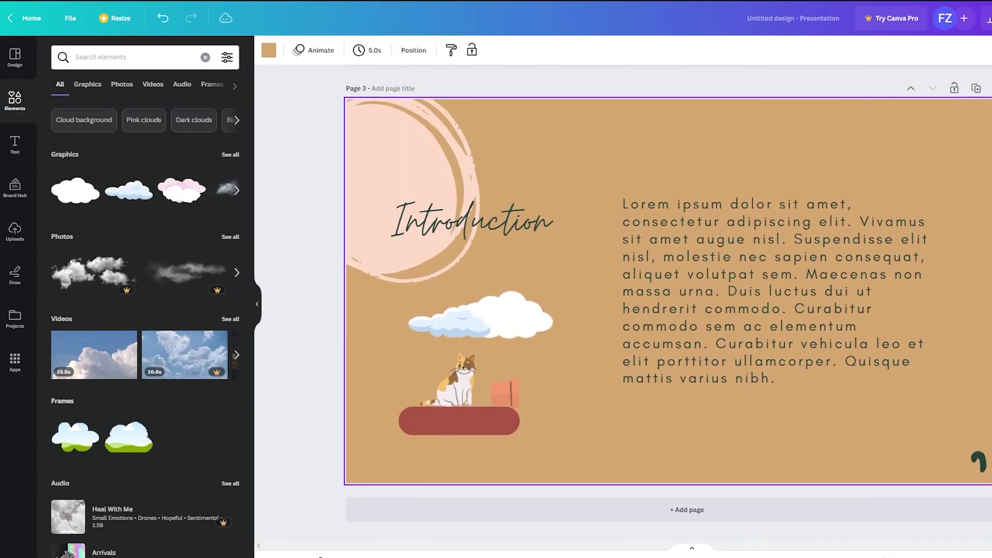
key("ctrl+v")
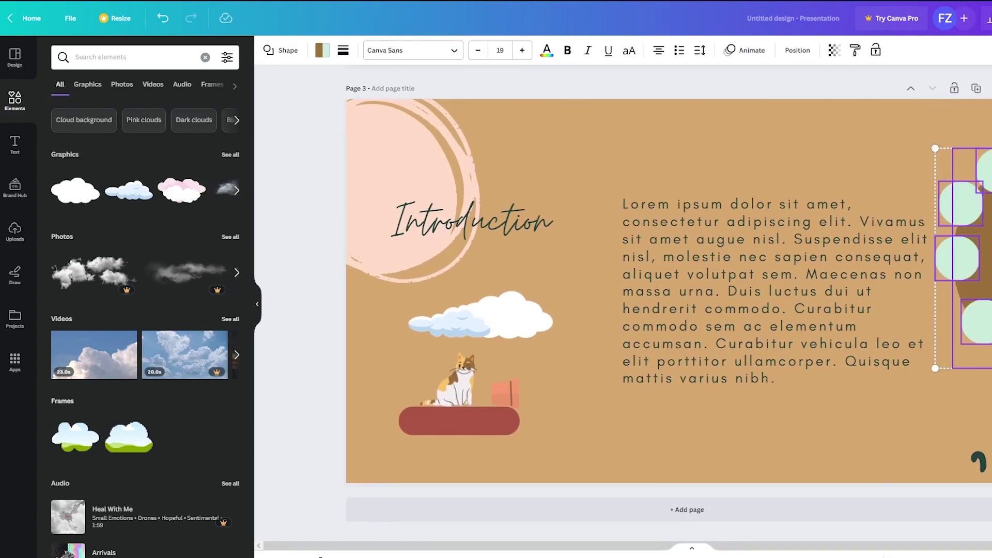
key("Escape")
left_click(972, 238)
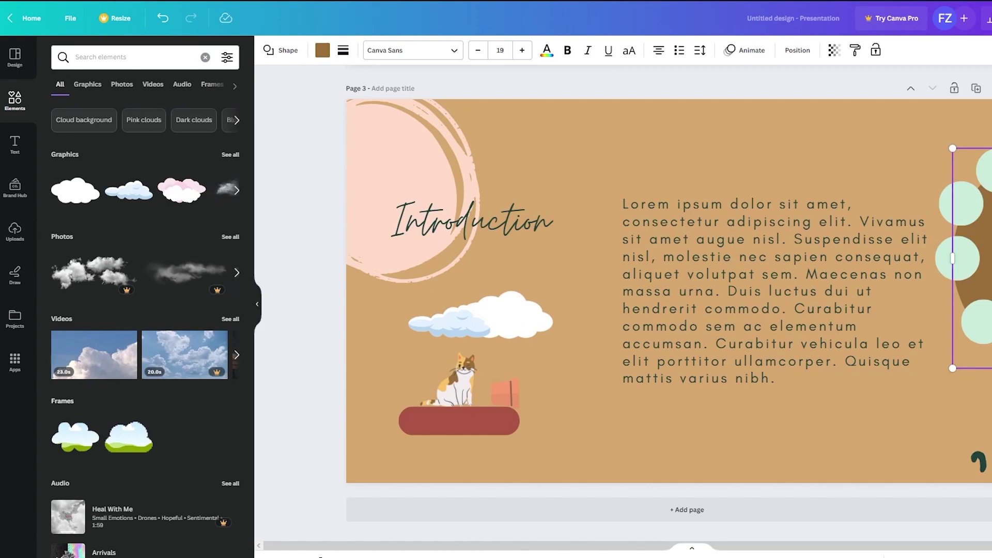
left_click_drag(985, 390, 945, 330)
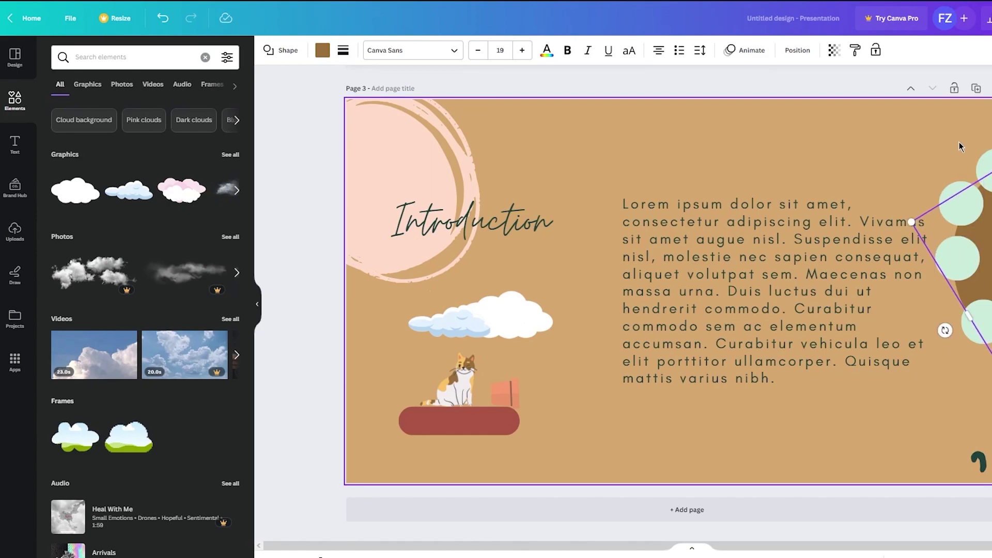
key("ctrl+z")
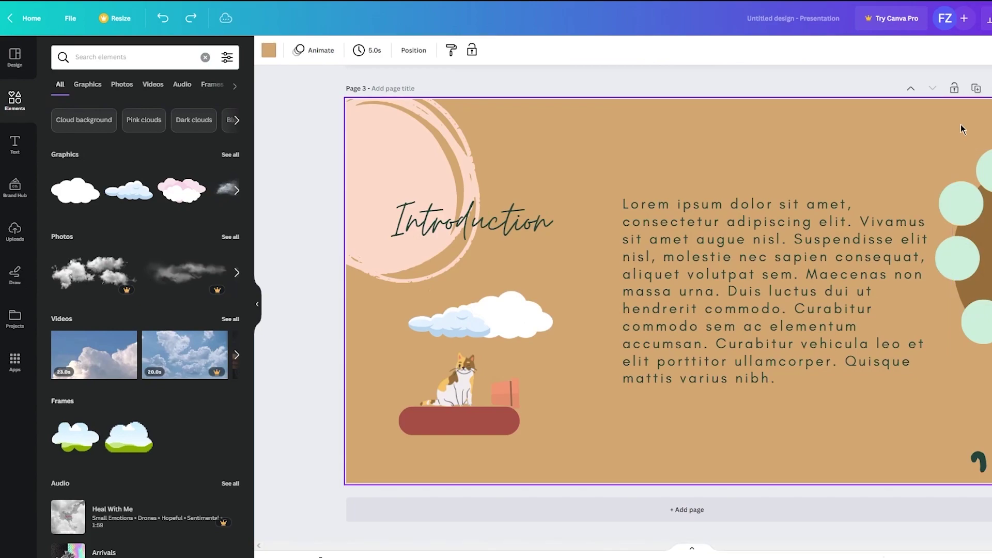
- Group the brown circle and its mint circles on page 3 and rotate the group counterclockwise
left_click_drag(962, 123, 991, 375)
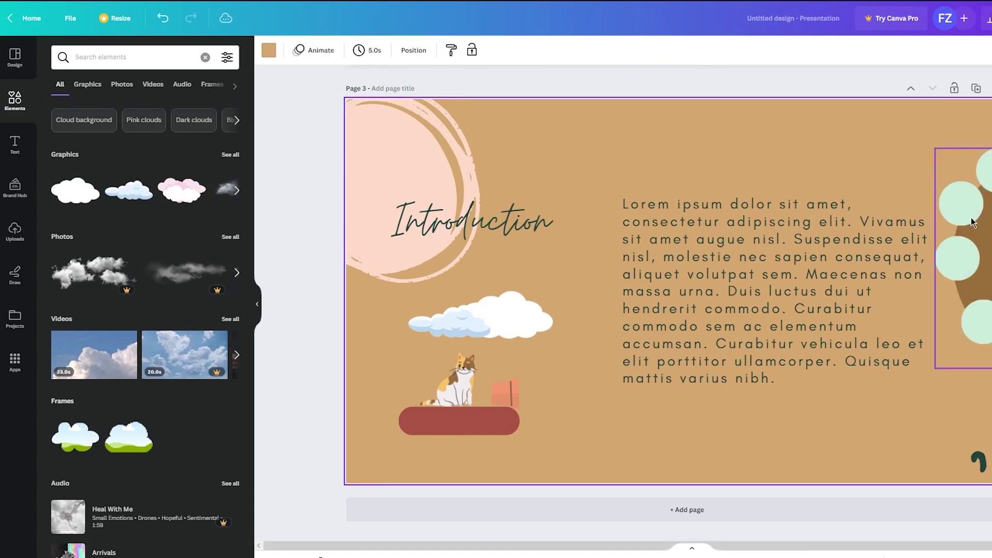
key("ctrl+g")
left_click_drag(962, 203, 953, 235)
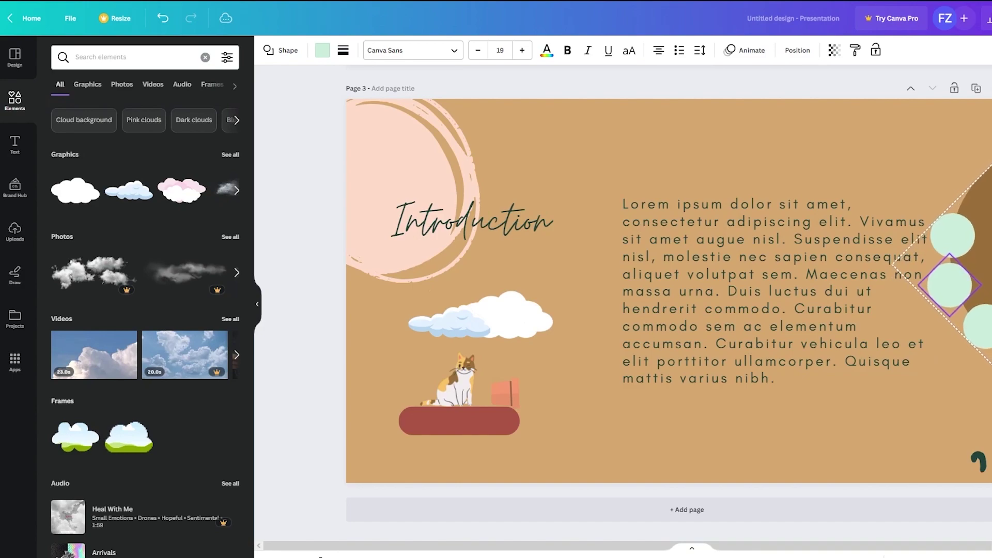
left_click(911, 151)
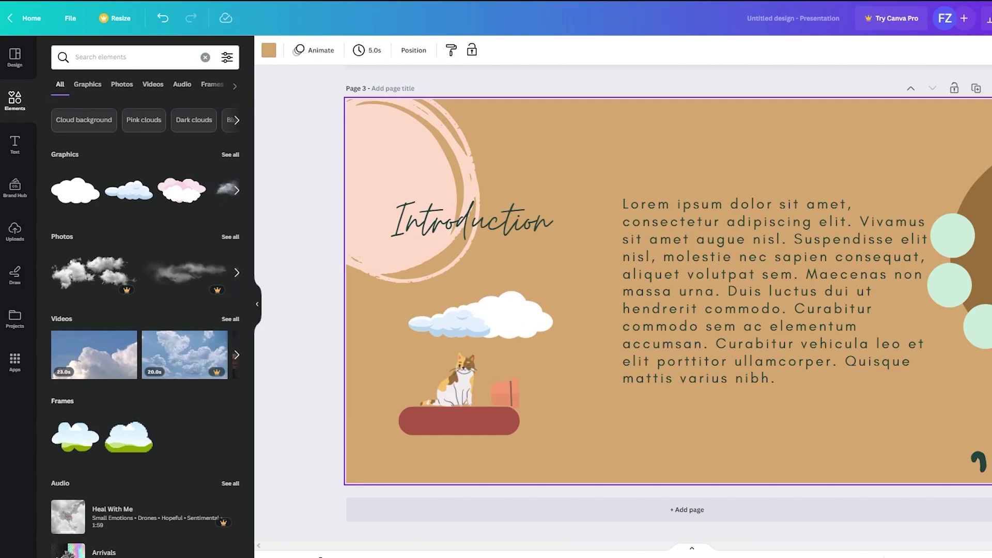
- Preview the presentation in full screen starting from page 2, and return to the editor
scroll(712, 303, "up", 10)
scroll(721, 296, "down", 6)
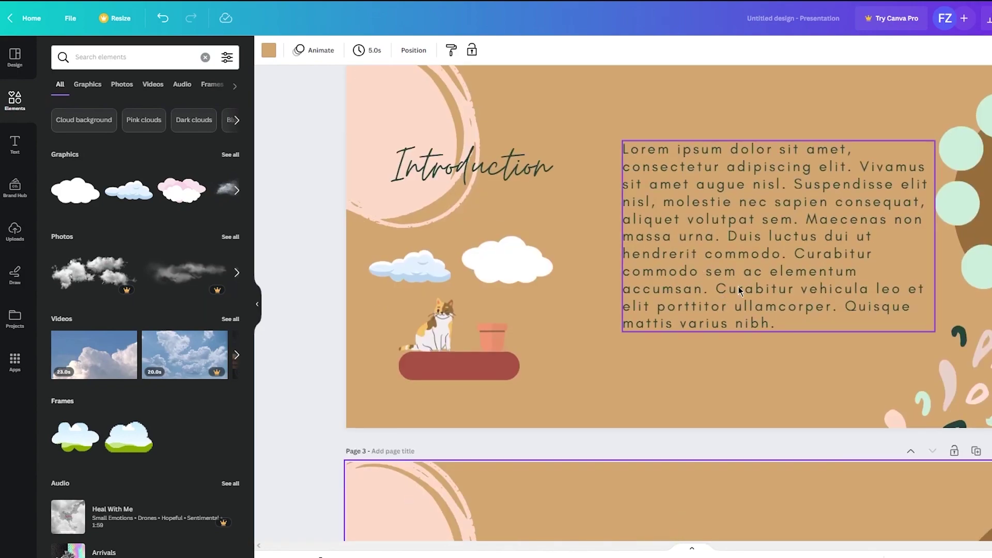
left_click(988, 18)
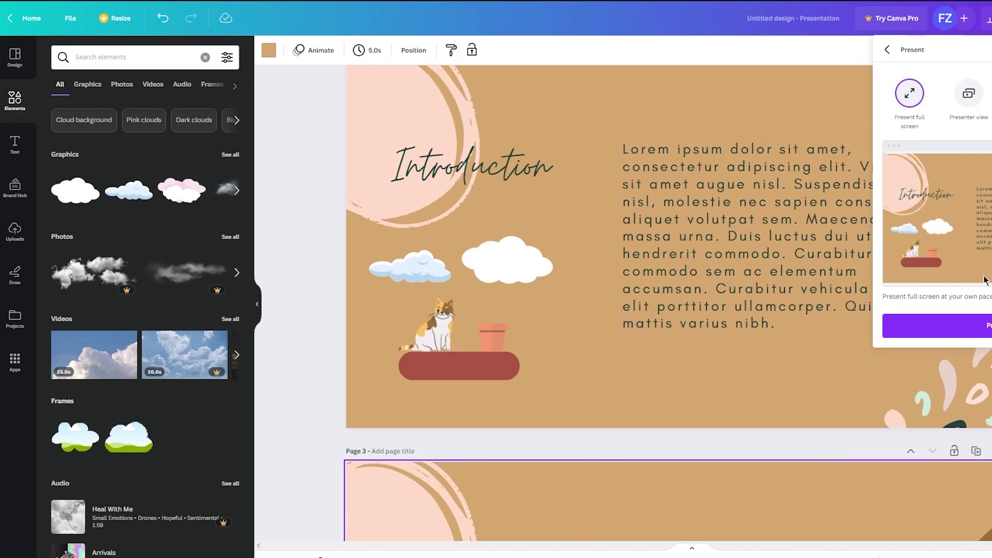
left_click(946, 326)
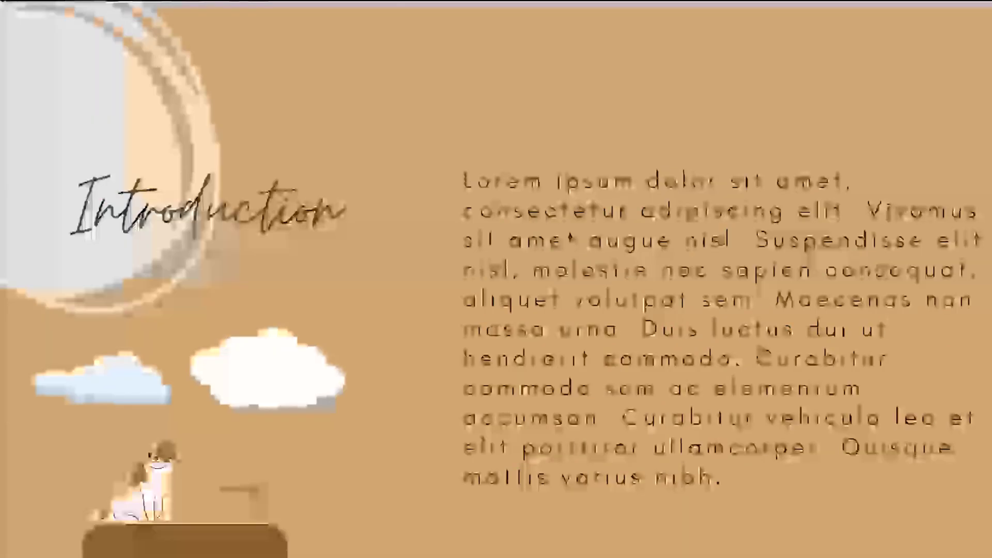
key("Escape")
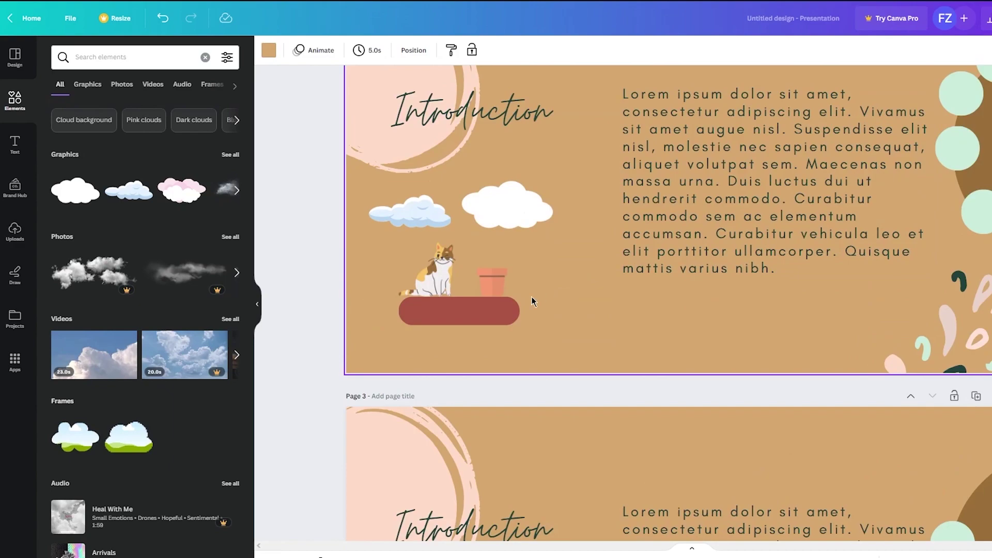
- Apply the Drift animation to the cat and to the pot on page 2
left_click(418, 270)
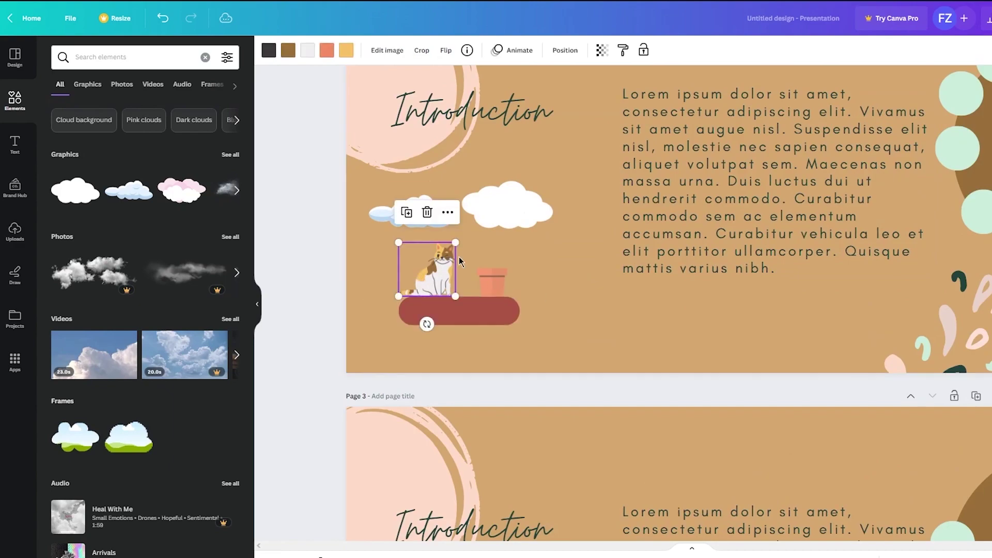
left_click(513, 50)
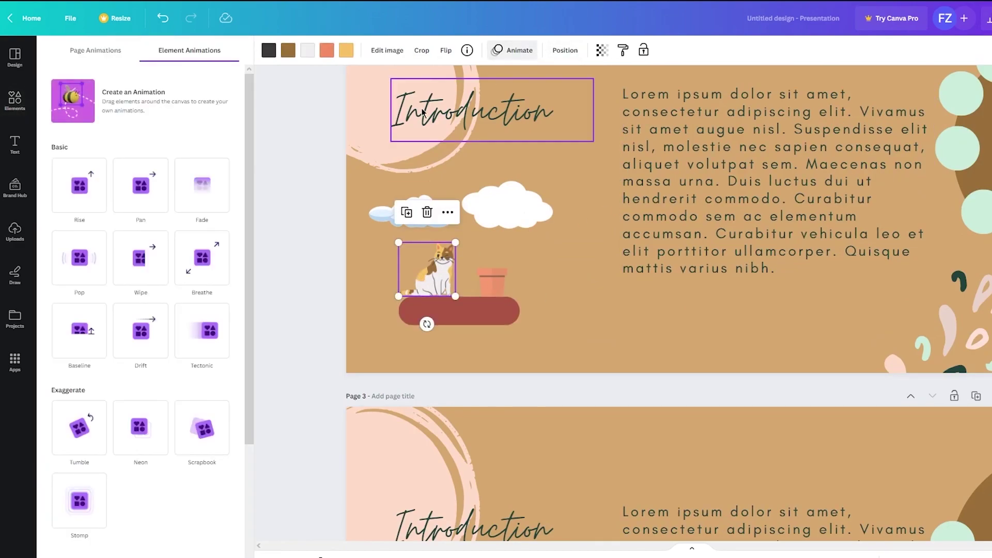
left_click(157, 341)
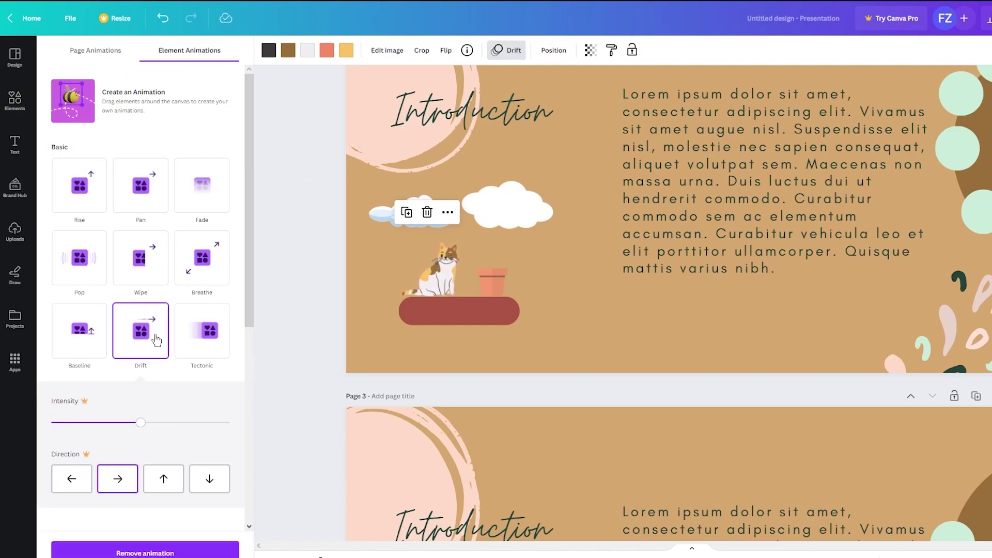
left_click(500, 282)
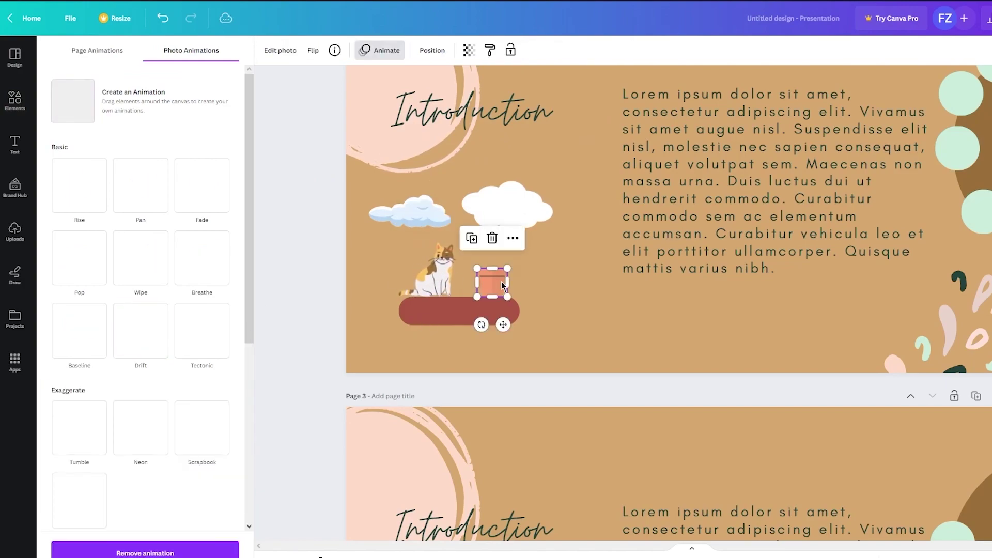
left_click(140, 331)
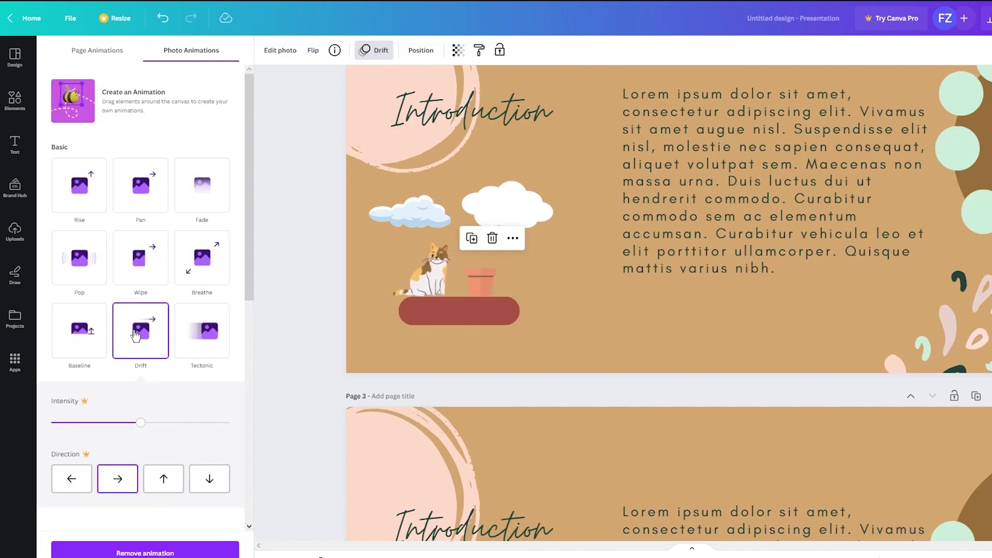
left_click(459, 353)
scroll(481, 336, "up", 2)
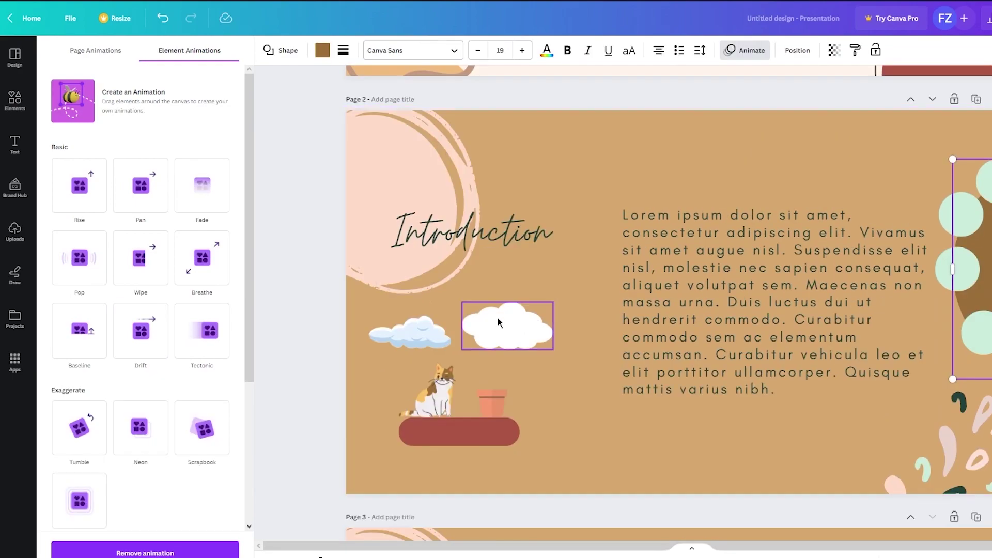
- Apply the Scrapbook animation with the Rotate motion effect to the brown circle group on page 2
left_click(150, 270)
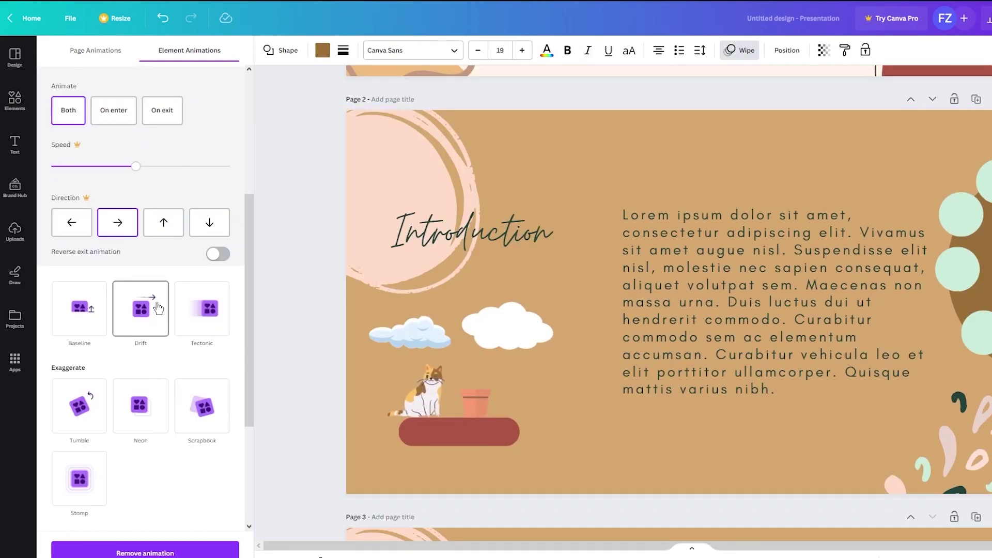
left_click(84, 405)
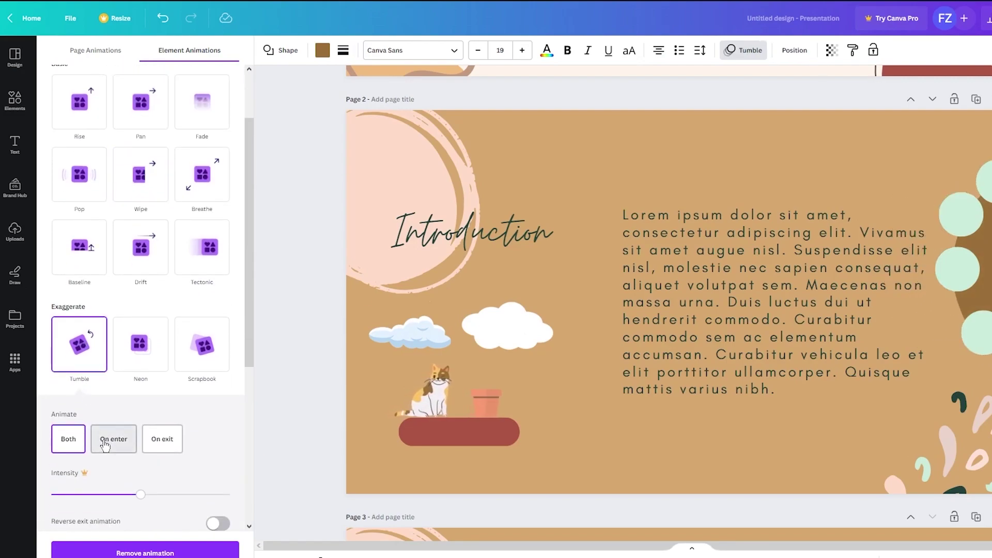
left_click(202, 344)
scroll(156, 372, "down", 4)
left_click(97, 389)
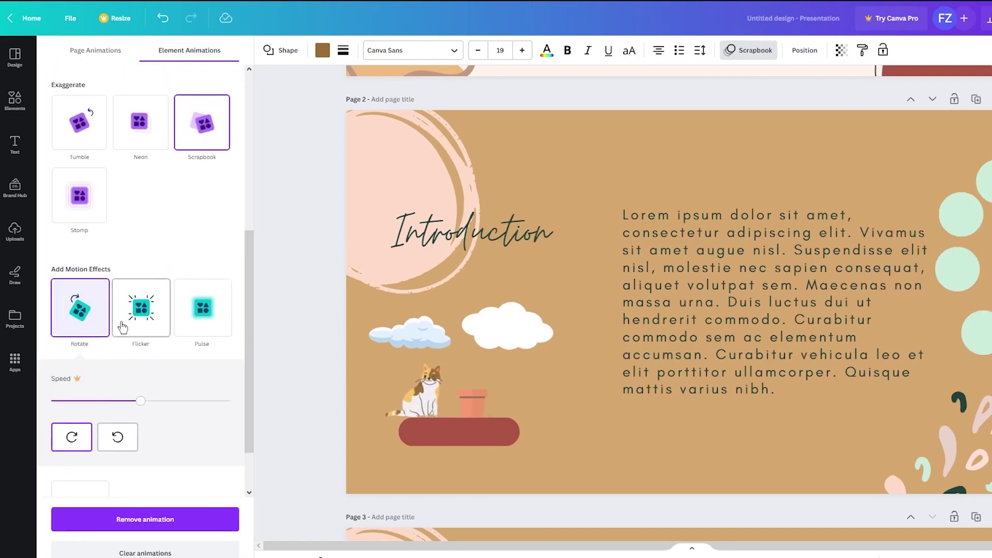
- Try to switch the brown circle group's Rotate effect to the counterclockwise direction, and close the animation options
left_click(124, 438)
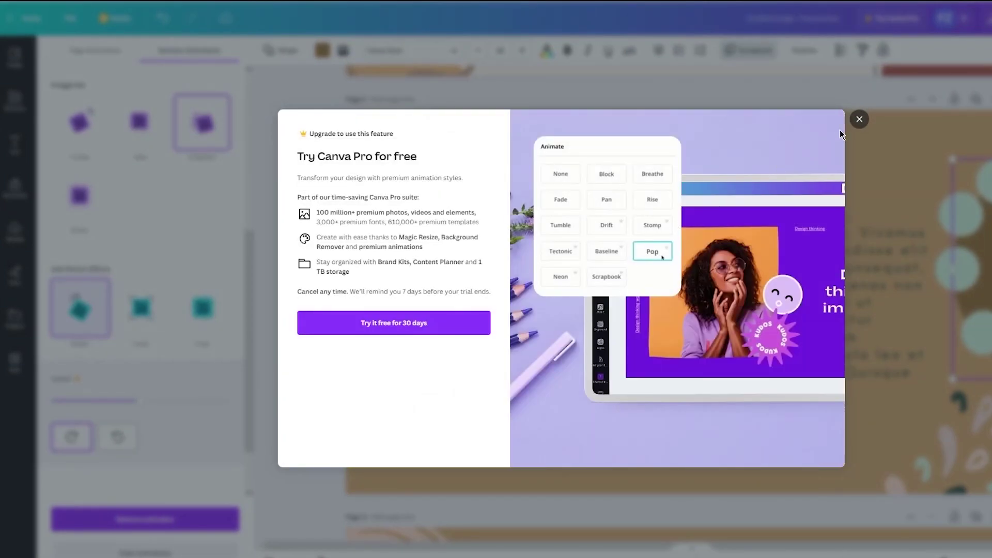
left_click(859, 119)
left_click(125, 438)
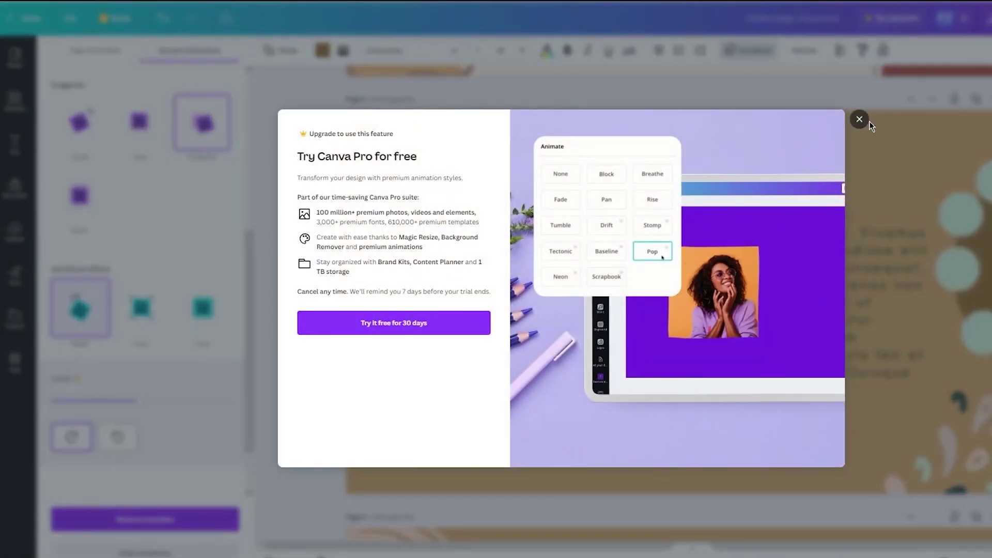
left_click(869, 121)
left_click(261, 326)
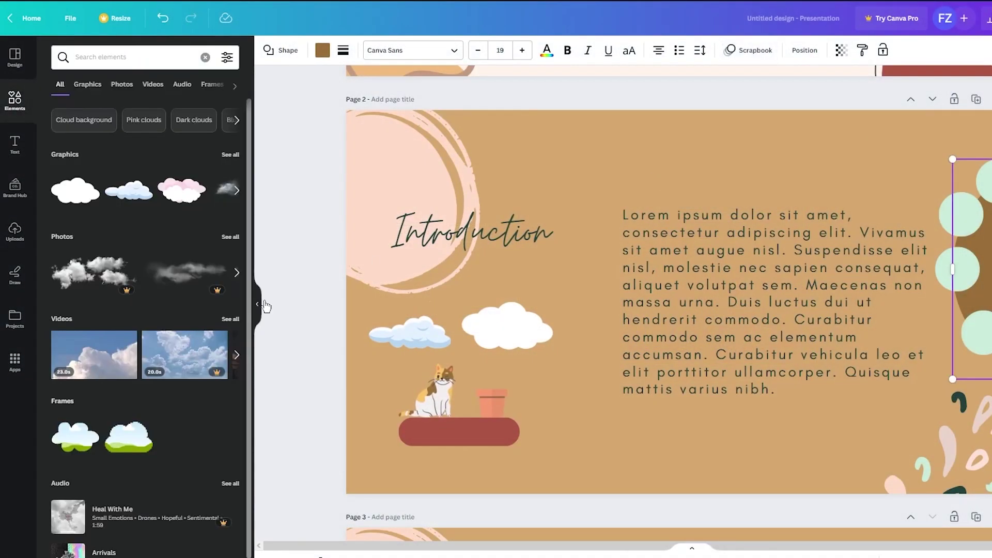
- Check the rotated circle group on page 3, play the presentation in full screen from page 2, and return to the editor
scroll(517, 305, "down", 5)
left_click(969, 288)
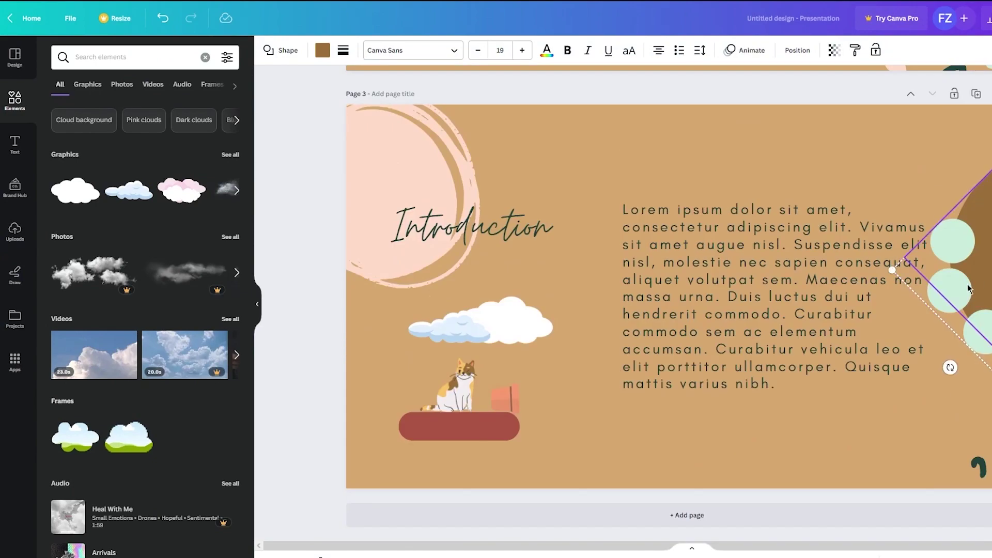
left_click(767, 177)
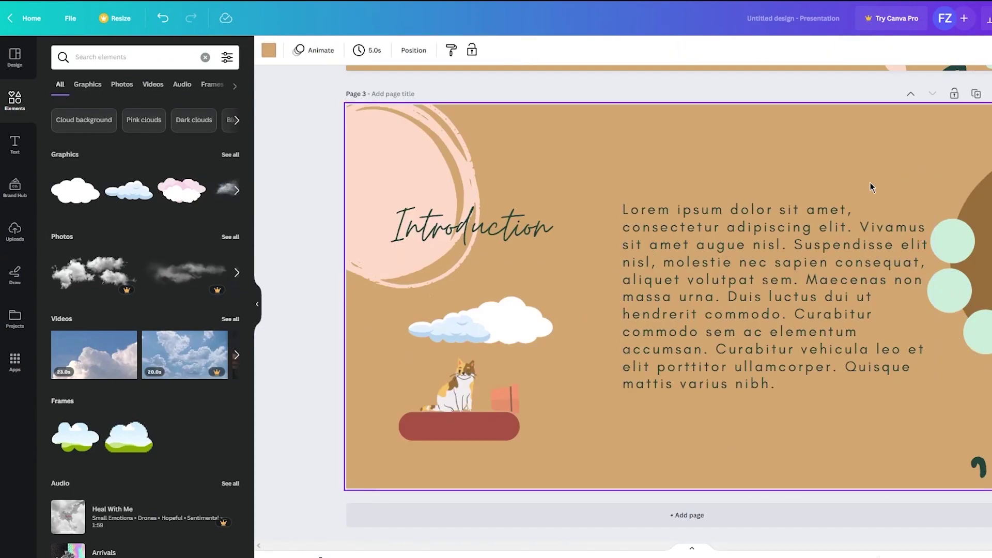
scroll(870, 182, "up", 5)
left_click(987, 18)
left_click(931, 438)
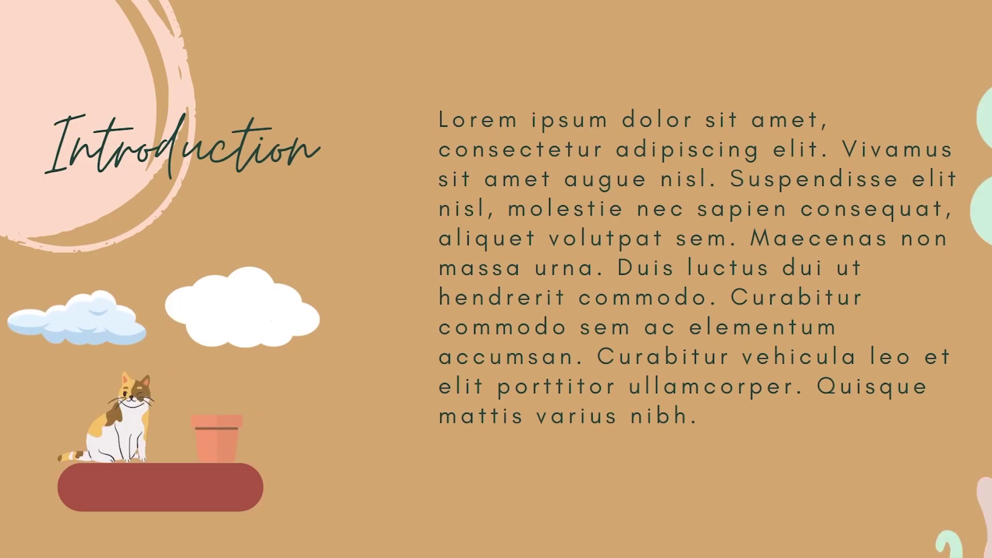
key("Escape")
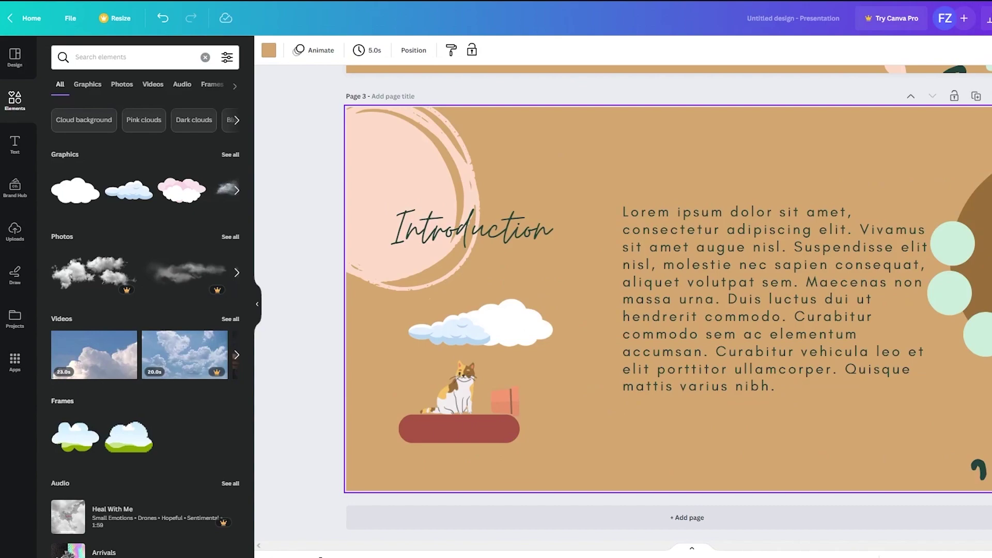
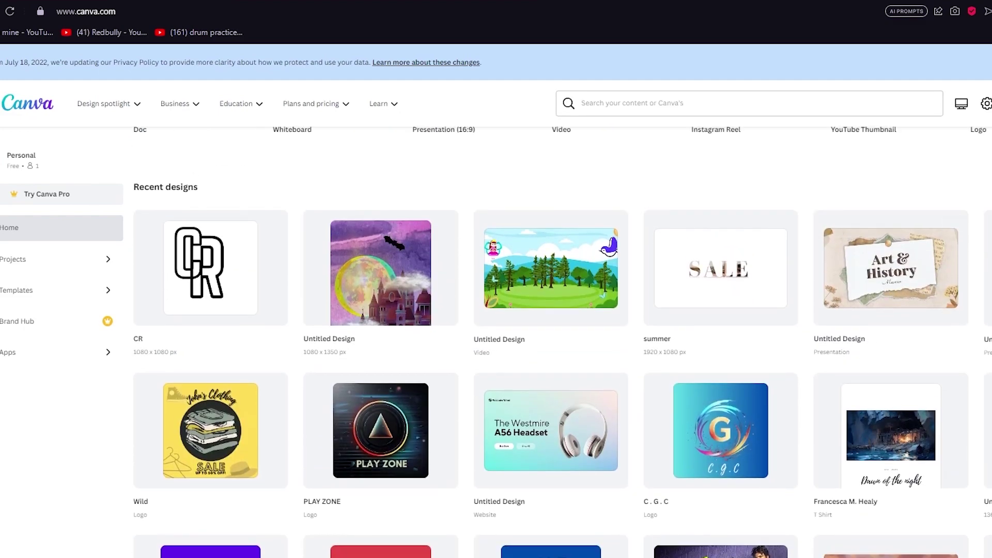
- Reopen the untitled presentation from the recent designs on the home page and go to page 2
left_click(211, 430)
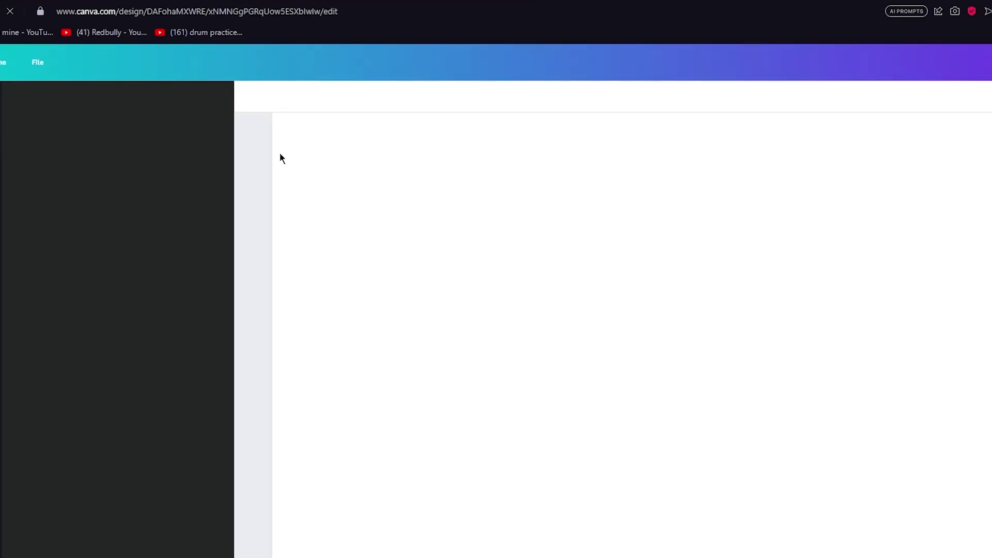
scroll(383, 297, "down", 10)
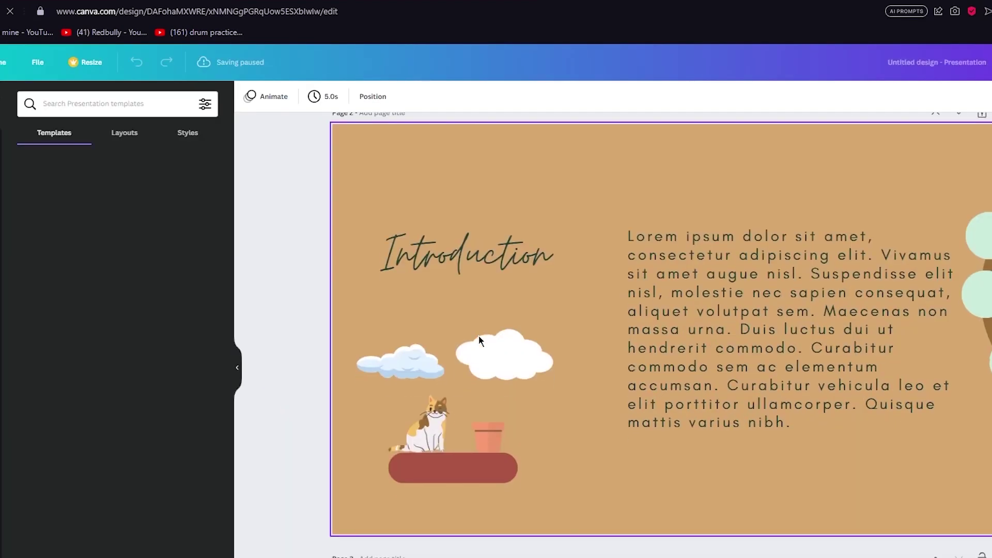
scroll(485, 368, "down", 5)
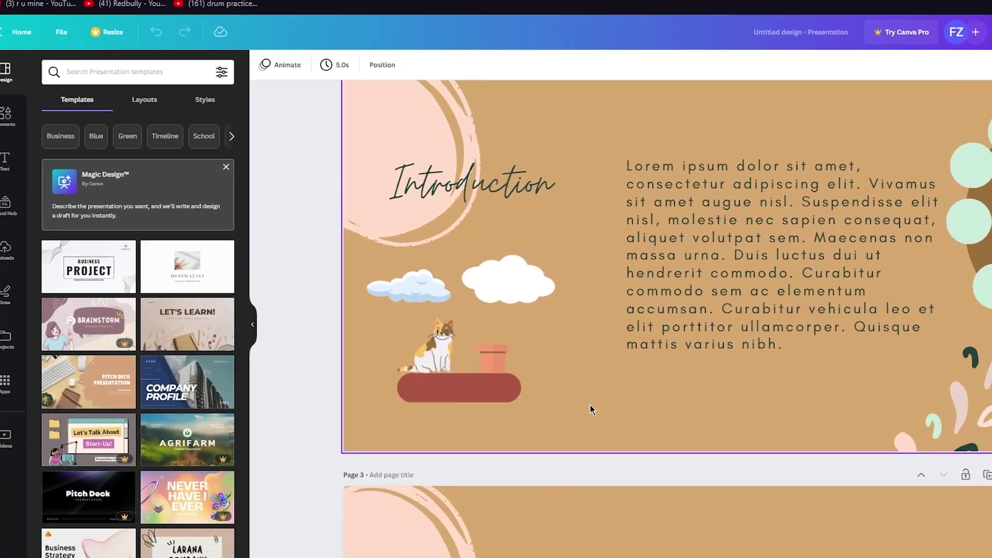
- Compare the positions and rotations of the clouds, cat, pot and circle group between pages 2 and 3
scroll(589, 409, "up", 8)
scroll(971, 242, "down", 4)
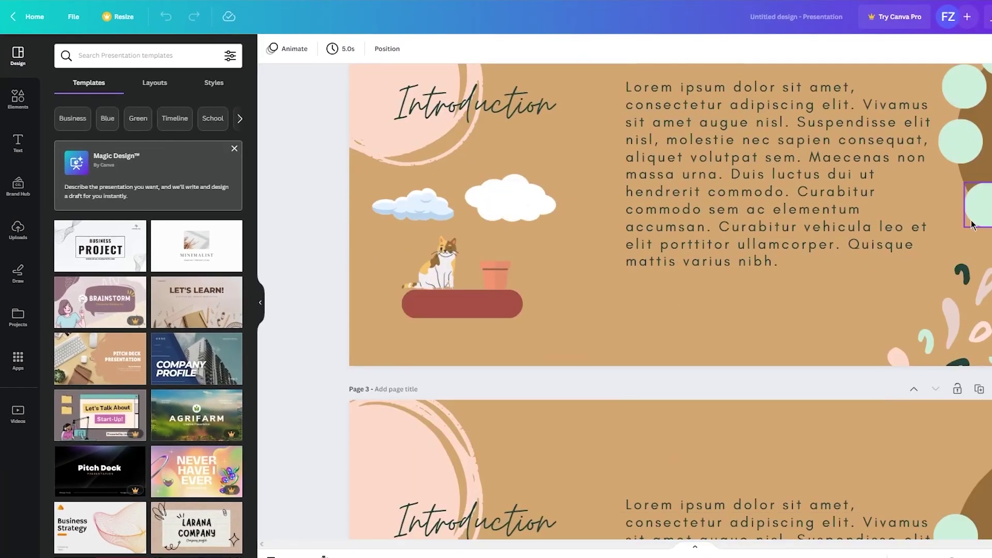
scroll(975, 241, "up", 2)
scroll(977, 245, "up", 1)
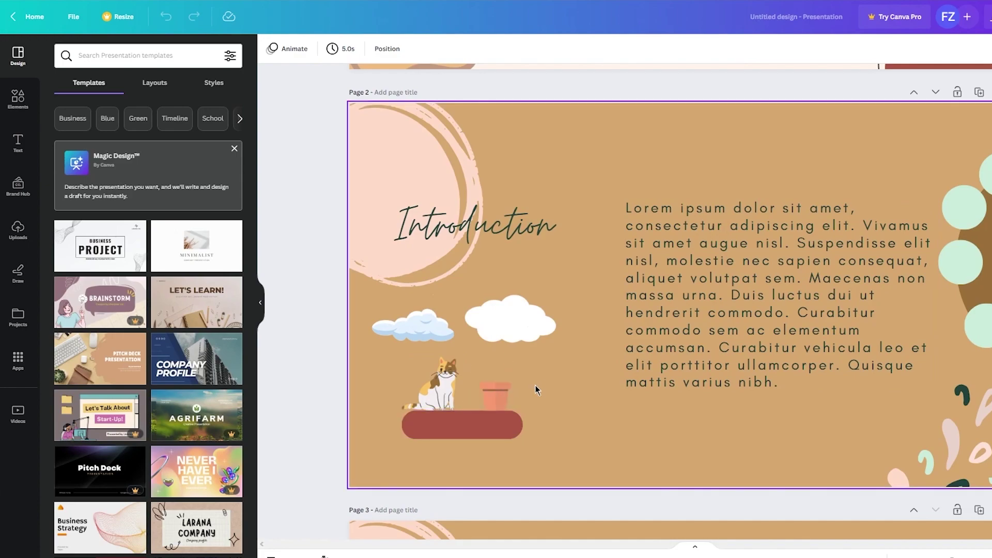
scroll(468, 353, "down", 8)
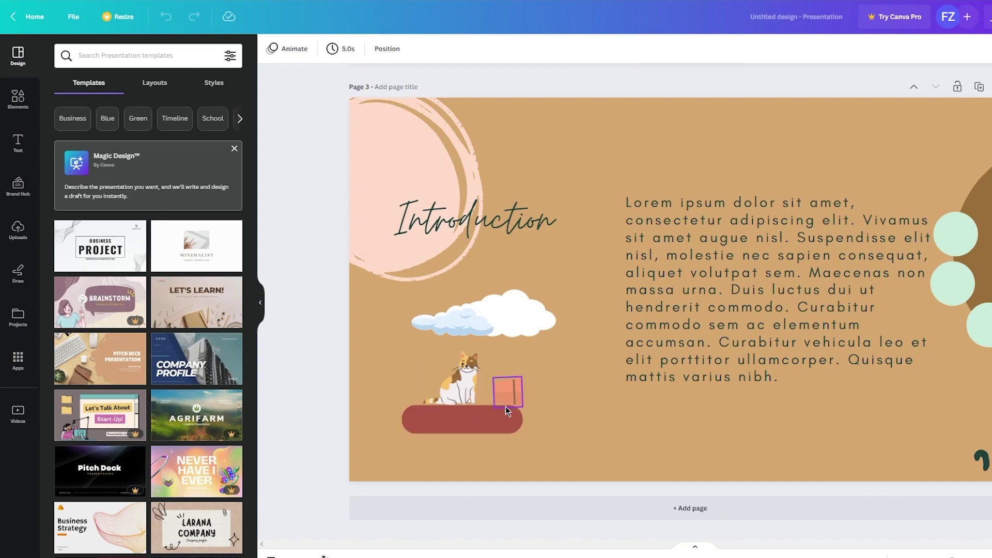
scroll(522, 382, "up", 8)
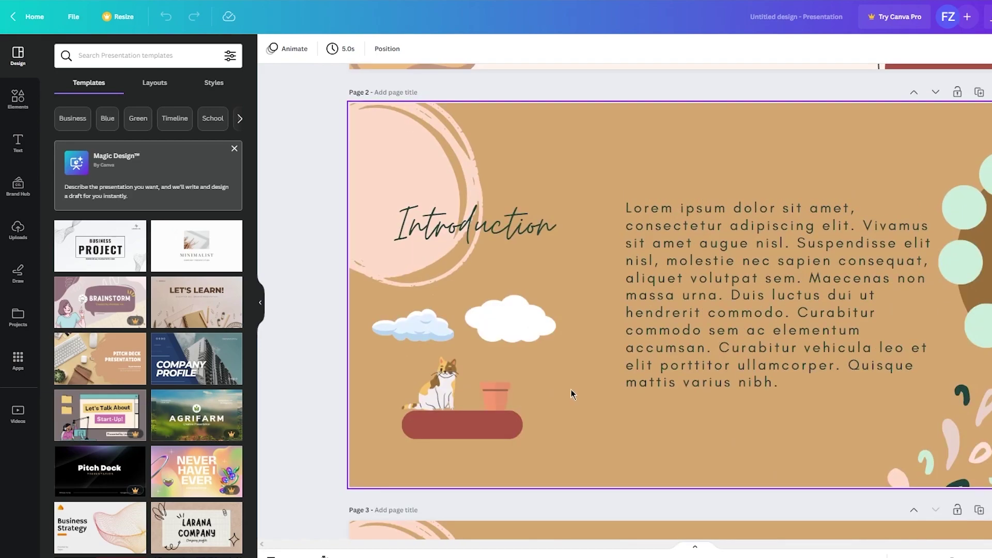
scroll(605, 358, "down", 4)
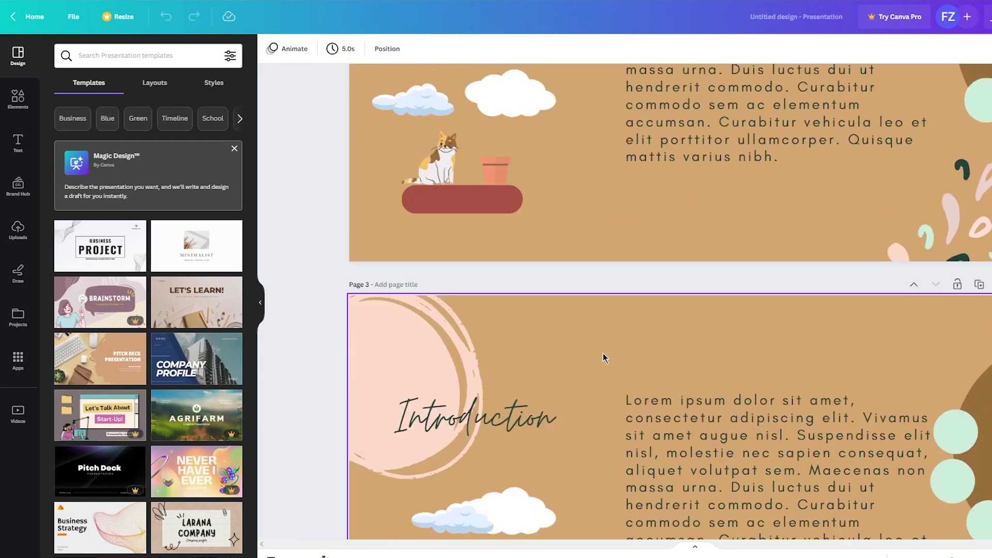
scroll(605, 358, "down", 4)
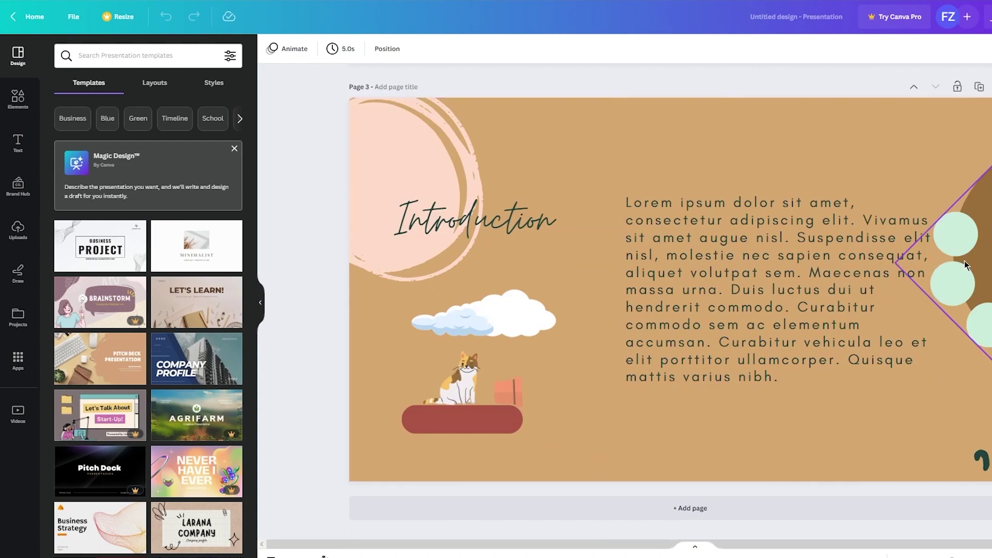
scroll(966, 266, "up", 8)
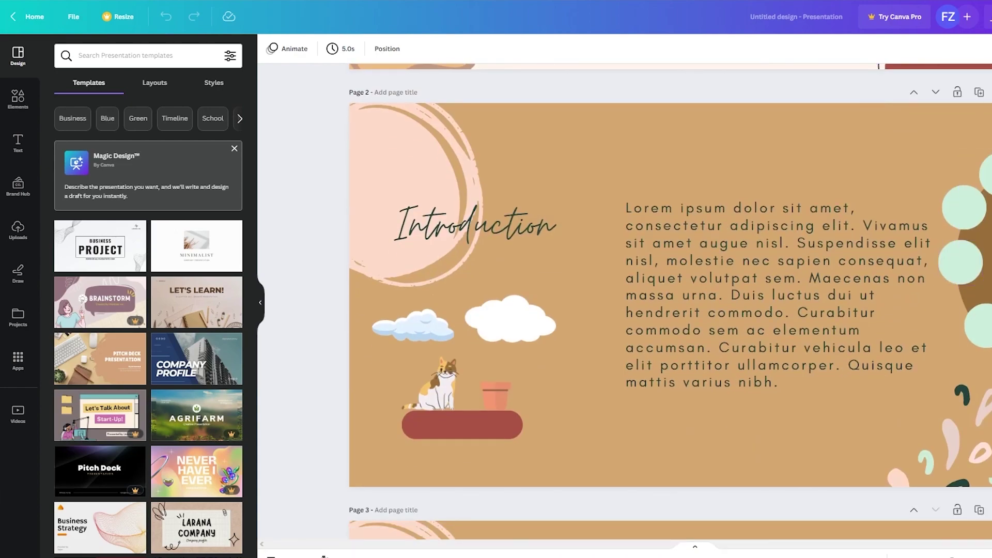